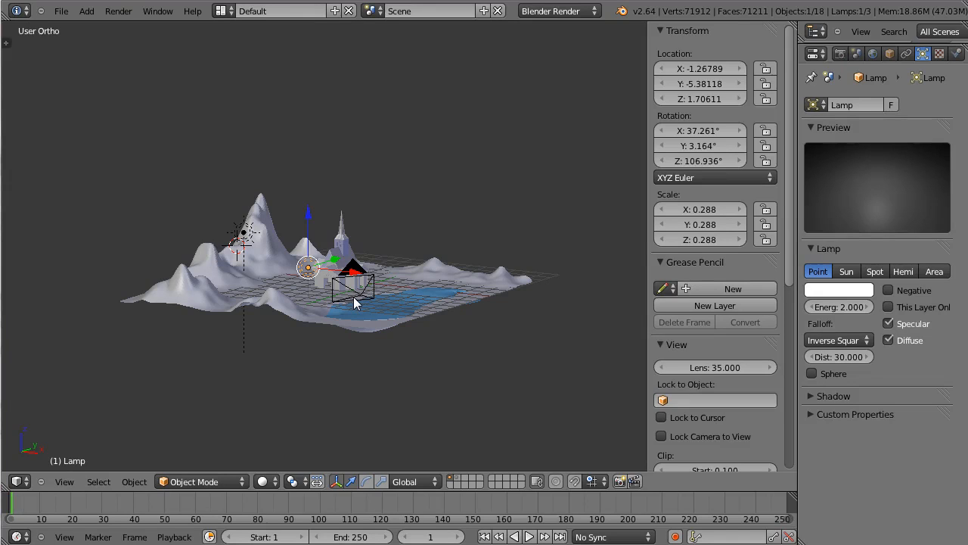
Step: Select the Sun lamp hovering in front of the mountains behind the church
{"action": "key", "text": "KP_0"}
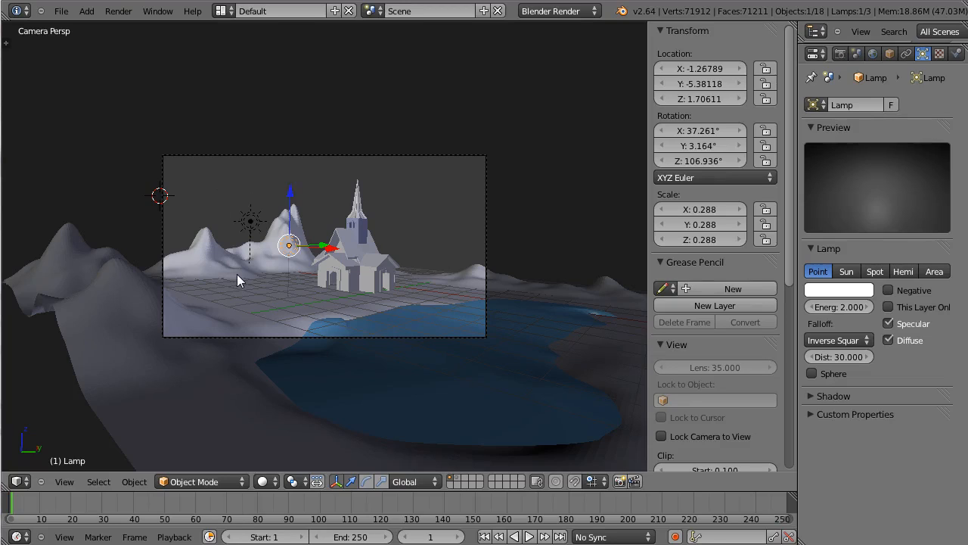
{"action": "key", "text": "KP_5"}
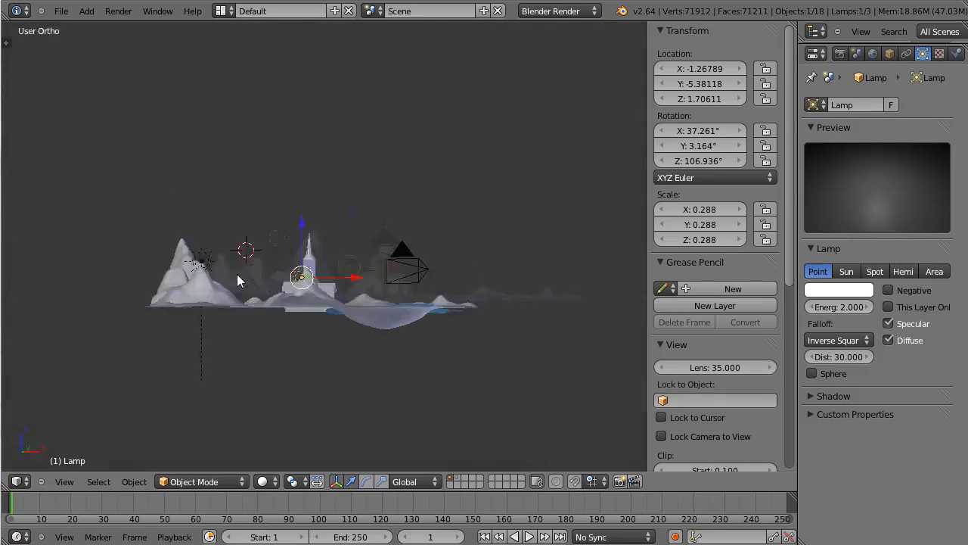
{"action": "key", "text": "KP_1"}
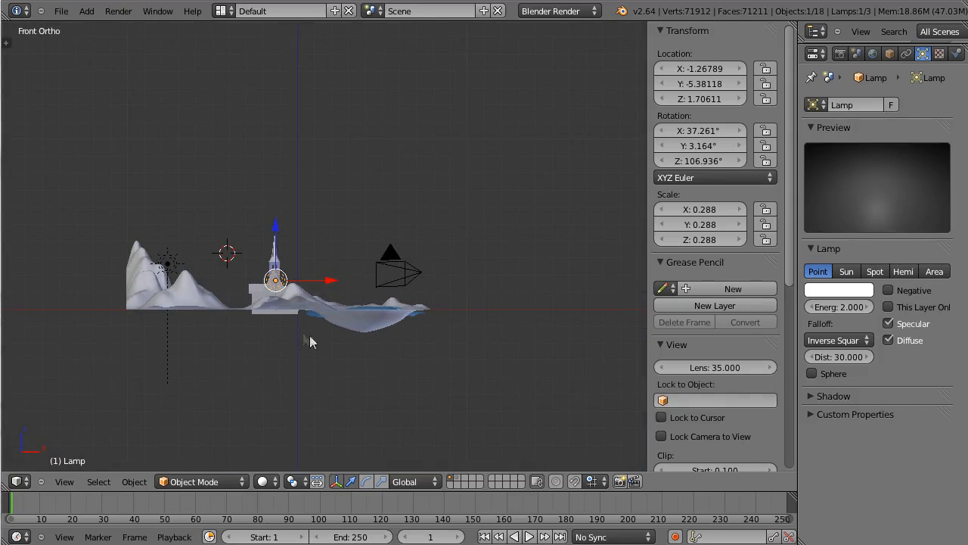
{"action": "middle_click_drag", "start_coordinate": [309, 335], "coordinate": [167, 376]}
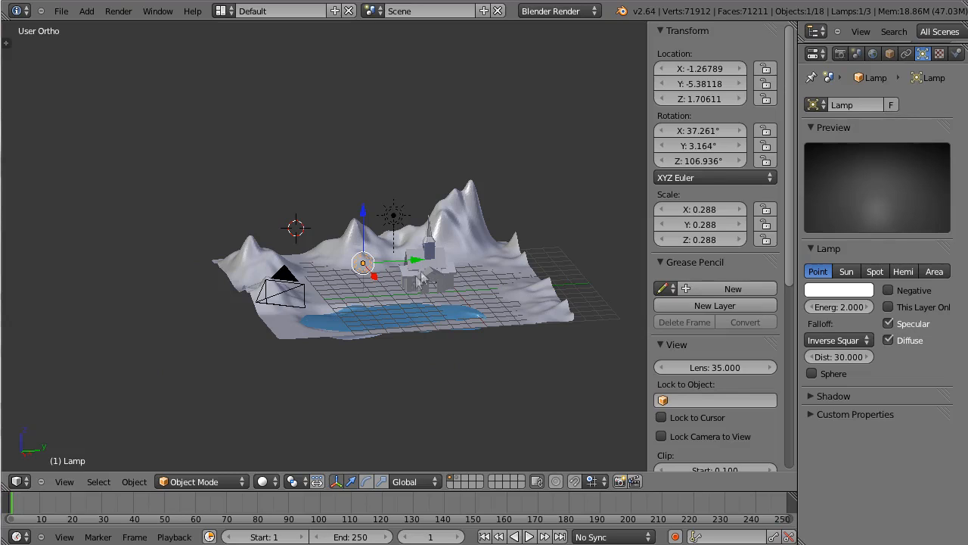
{"action": "right_click", "coordinate": [393, 216]}
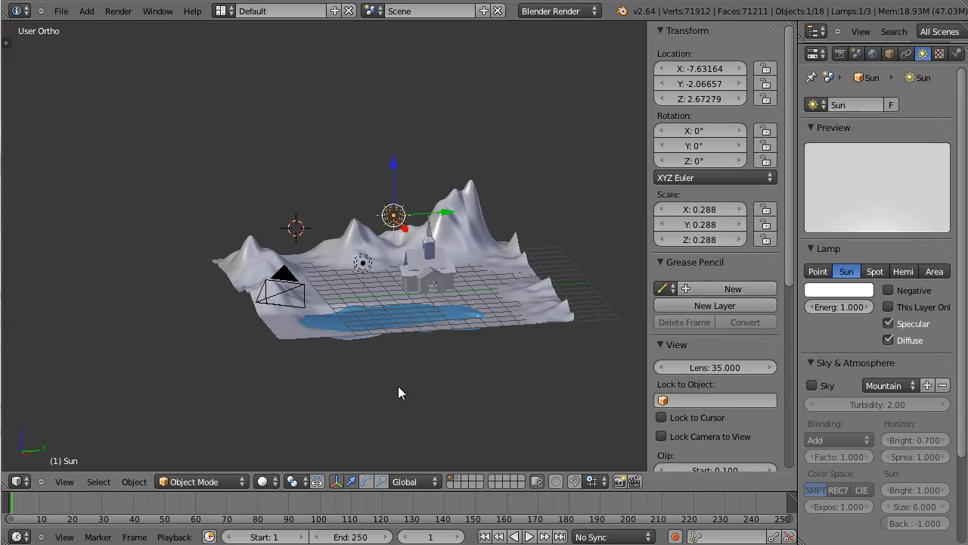
{"action": "scroll", "coordinate": [398, 392], "scroll_direction": "up", "scroll_amount": 4}
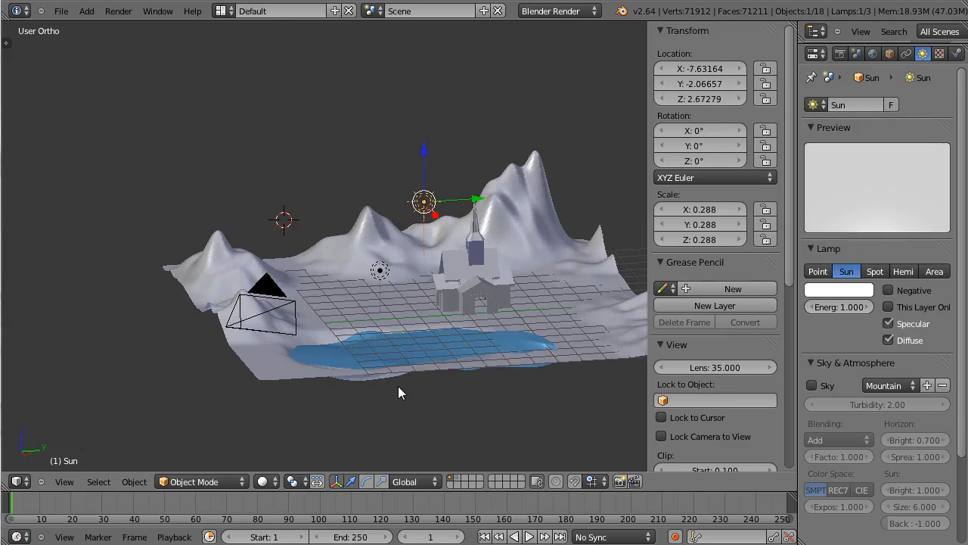
{"action": "middle_click_drag", "start_coordinate": [450, 315], "coordinate": [321, 335], "text": "shift"}
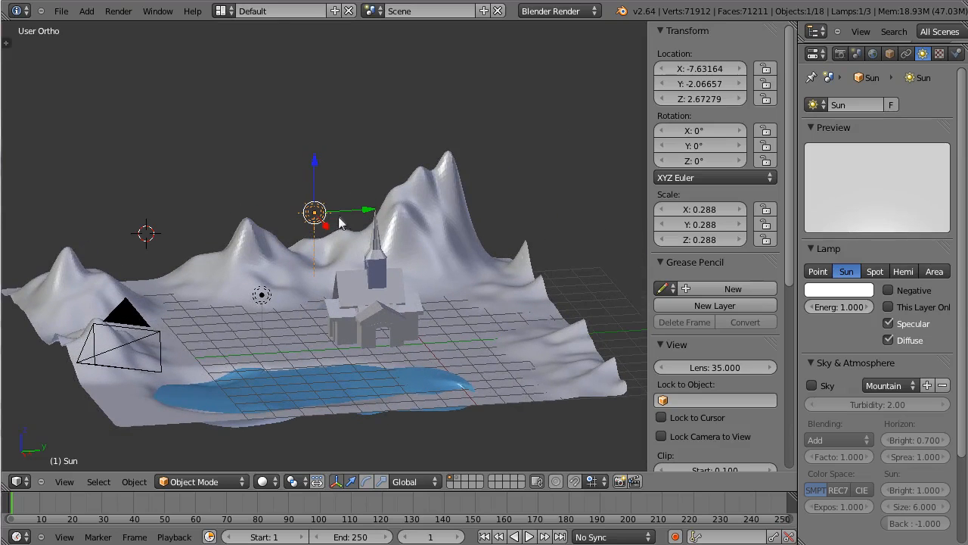
{"action": "middle_click_drag", "start_coordinate": [333, 243], "coordinate": [333, 342]}
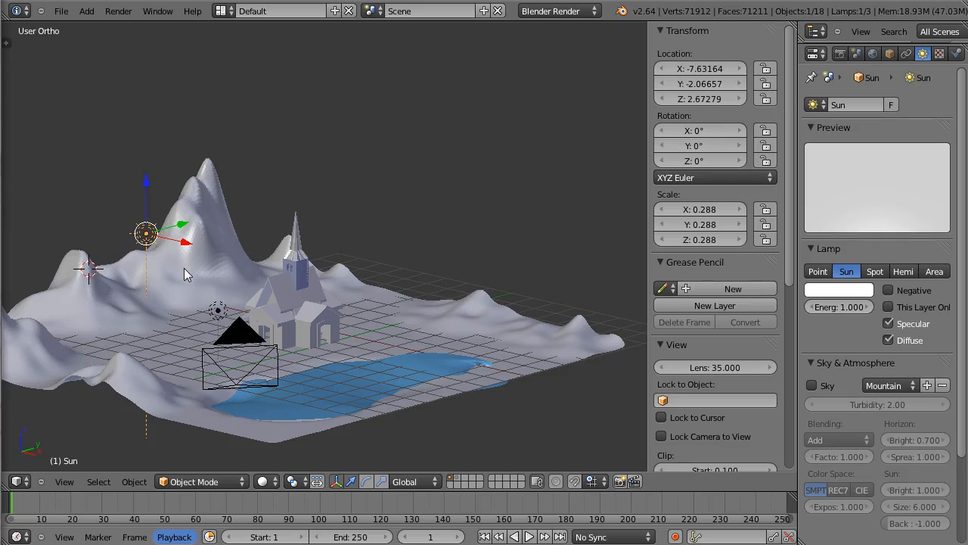
{"action": "left_click", "coordinate": [403, 441]}
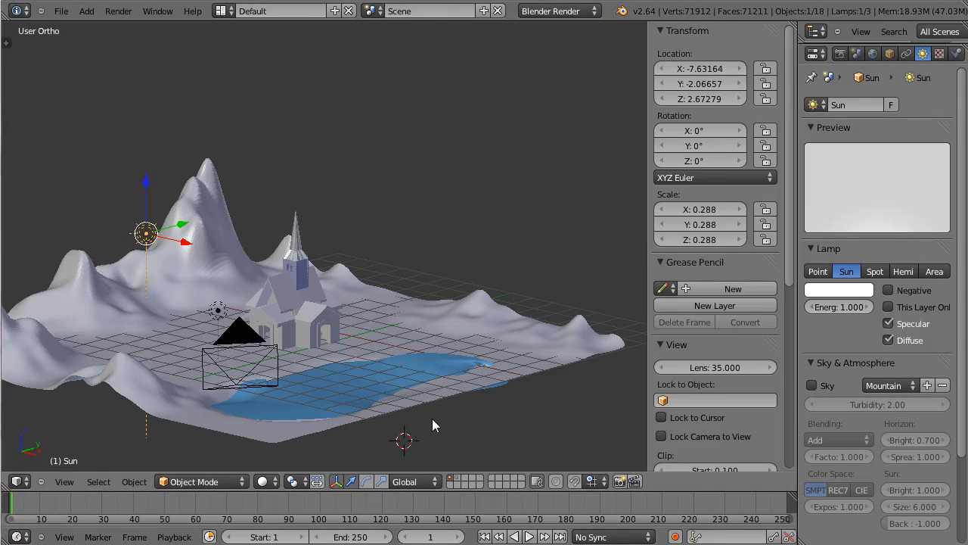
Step: Render the scene through the camera and review the World settings against the rendered background, finishing on the Sun lamp's settings
{"action": "key", "text": "F12"}
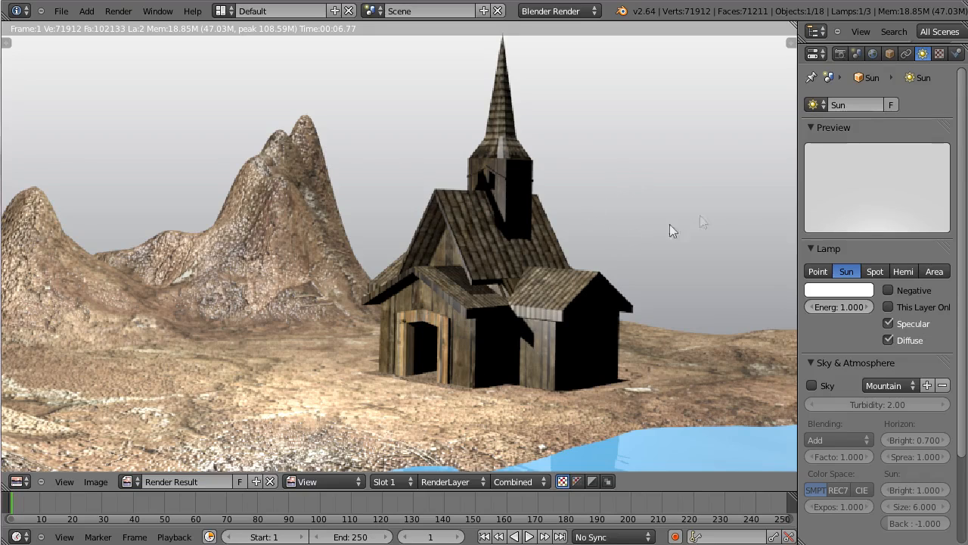
{"action": "left_click", "coordinate": [871, 54]}
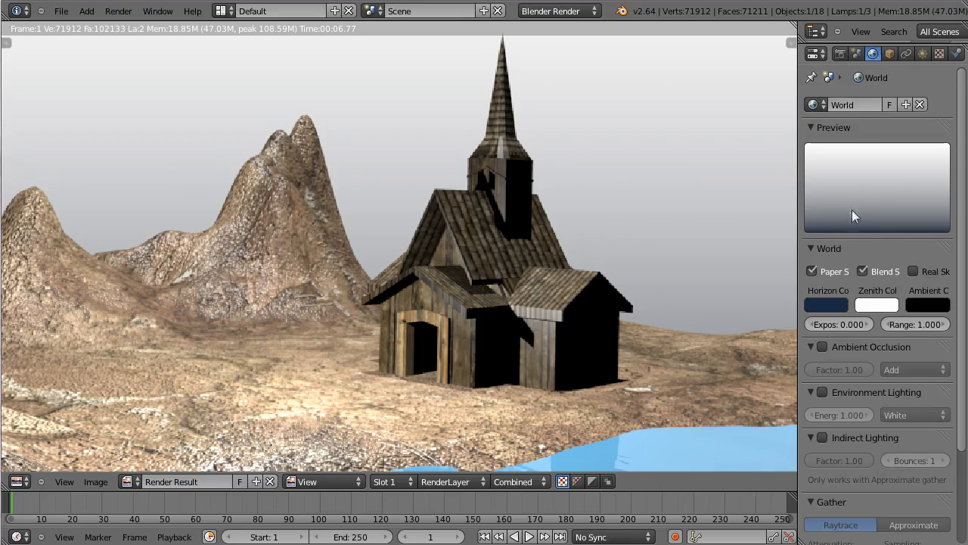
{"action": "left_click", "coordinate": [922, 54]}
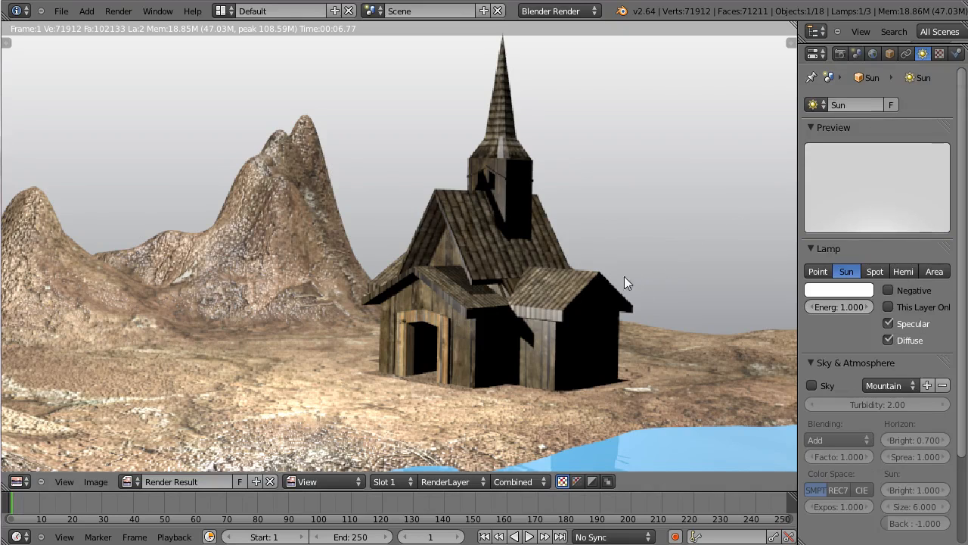
{"action": "key", "text": "Escape"}
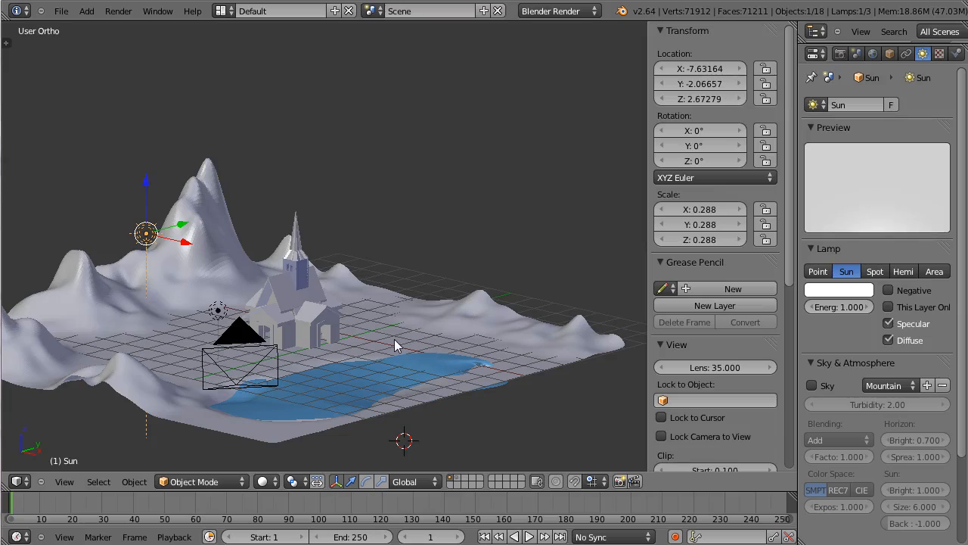
Step: Raise the Sun lamp along the global Z axis to a height of about 3.93
{"action": "key", "text": "KP_0"}
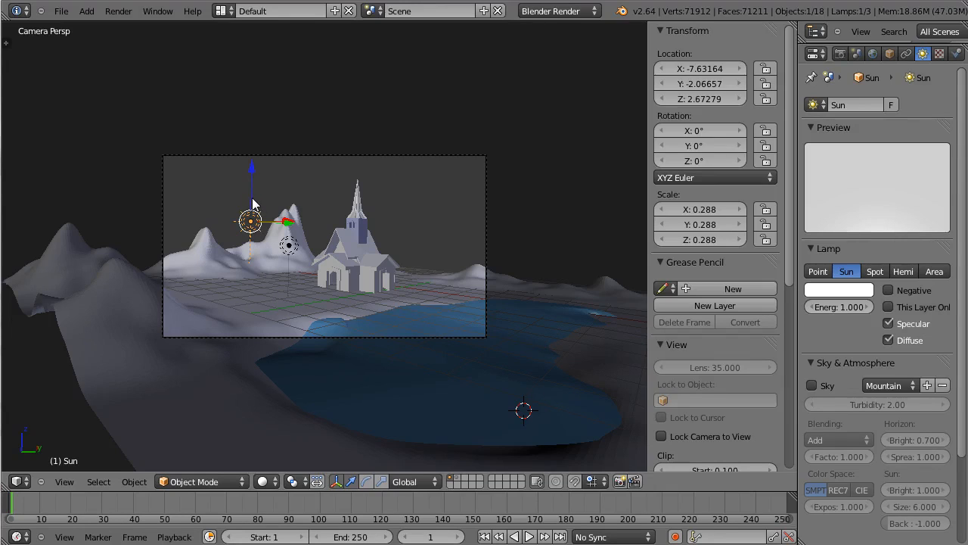
{"action": "left_click_drag", "start_coordinate": [253, 205], "coordinate": [250, 179]}
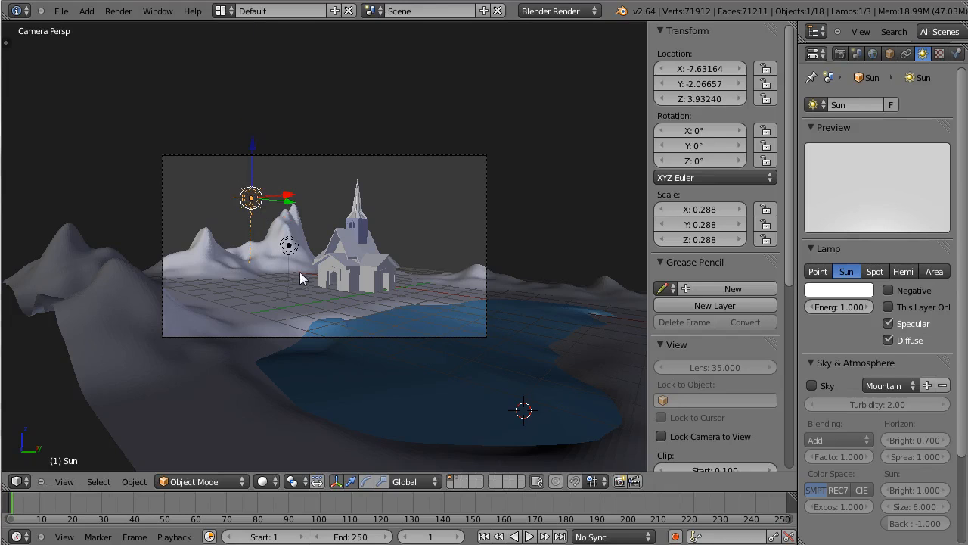
{"action": "key", "text": "KP_1"}
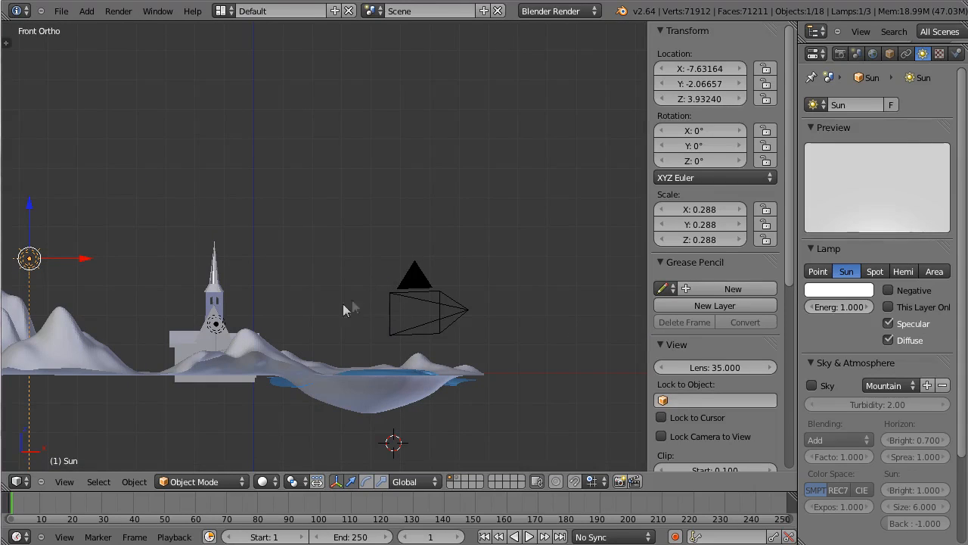
{"action": "middle_click_drag", "start_coordinate": [317, 310], "coordinate": [368, 257], "text": "shift"}
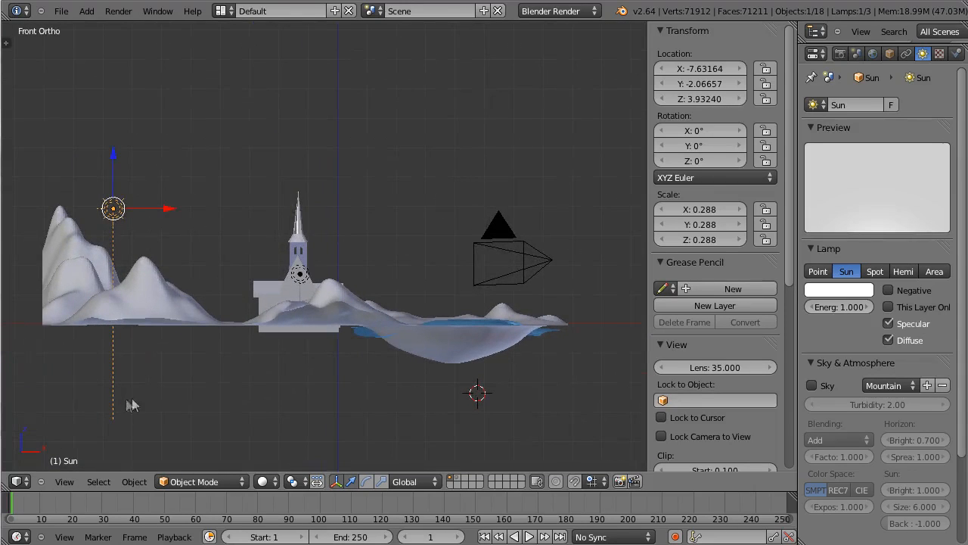
Step: Enable Sky and Atmosphere for the Sun lamp and render the scene to check the new background
{"action": "left_click", "coordinate": [811, 385]}
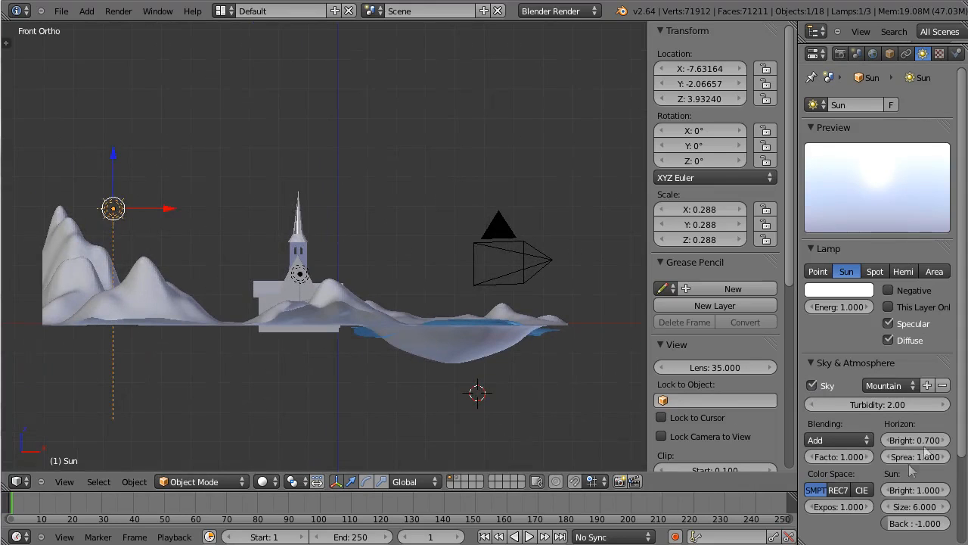
{"action": "scroll", "coordinate": [870, 424], "scroll_direction": "down", "scroll_amount": 3}
{"action": "left_click", "coordinate": [810, 444]}
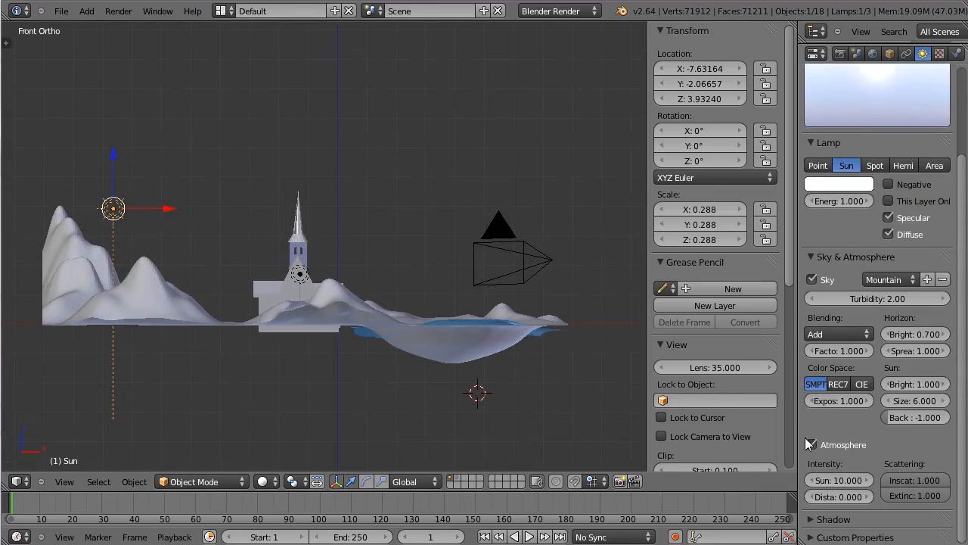
{"action": "key", "text": "F12"}
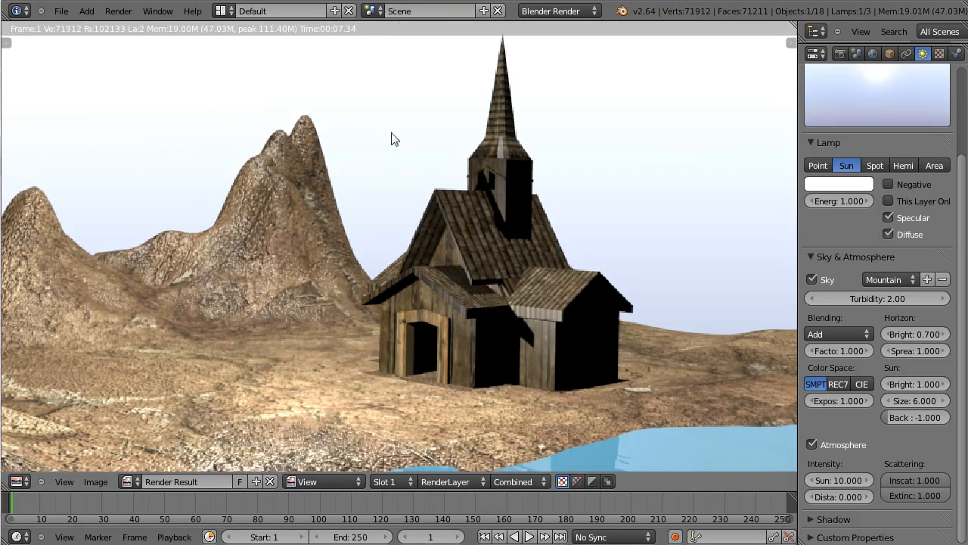
{"action": "scroll", "coordinate": [965, 132], "scroll_direction": "up", "scroll_amount": 2}
{"action": "scroll", "coordinate": [965, 132], "scroll_direction": "up", "scroll_amount": 2}
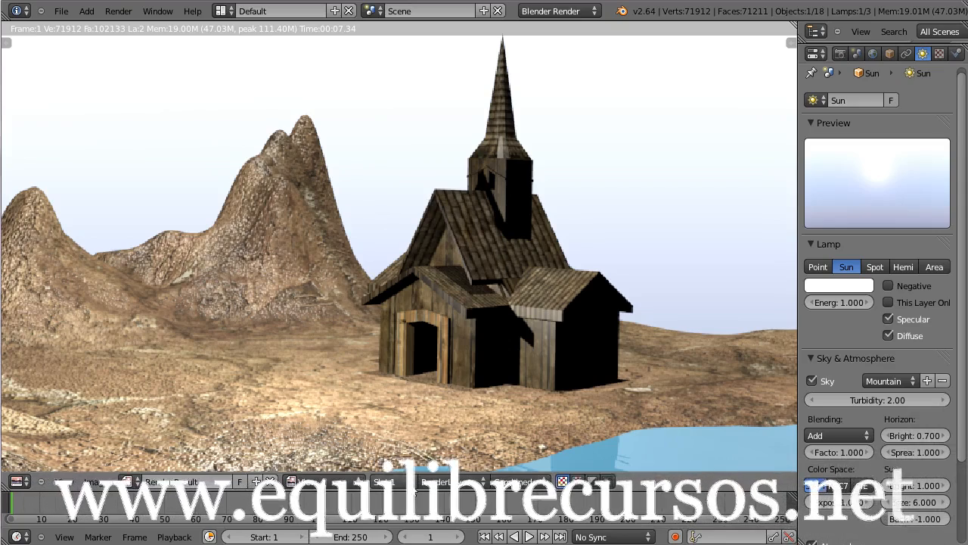
Step: Switch the Render Result to Slot 2 and return to the 3D view
{"action": "left_click", "coordinate": [384, 482]}
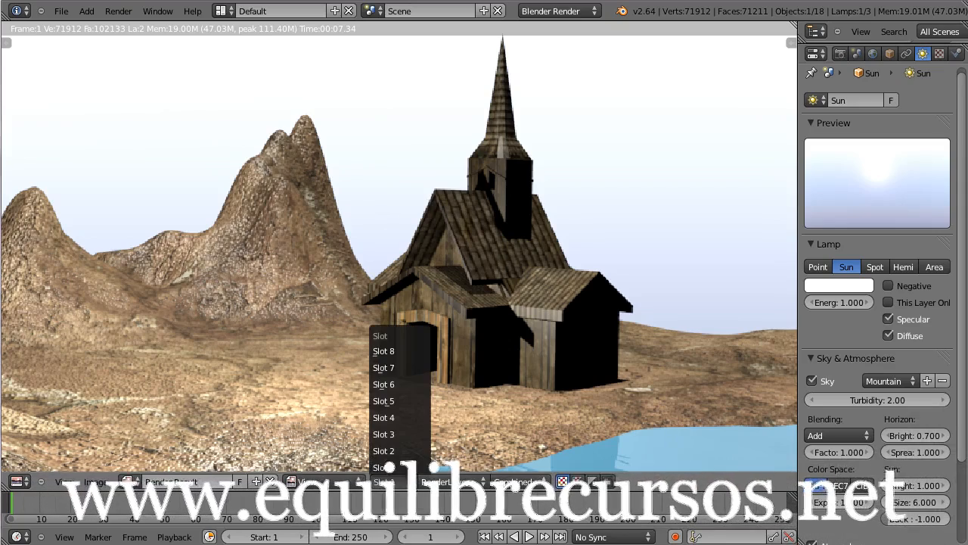
{"action": "left_click", "coordinate": [396, 450]}
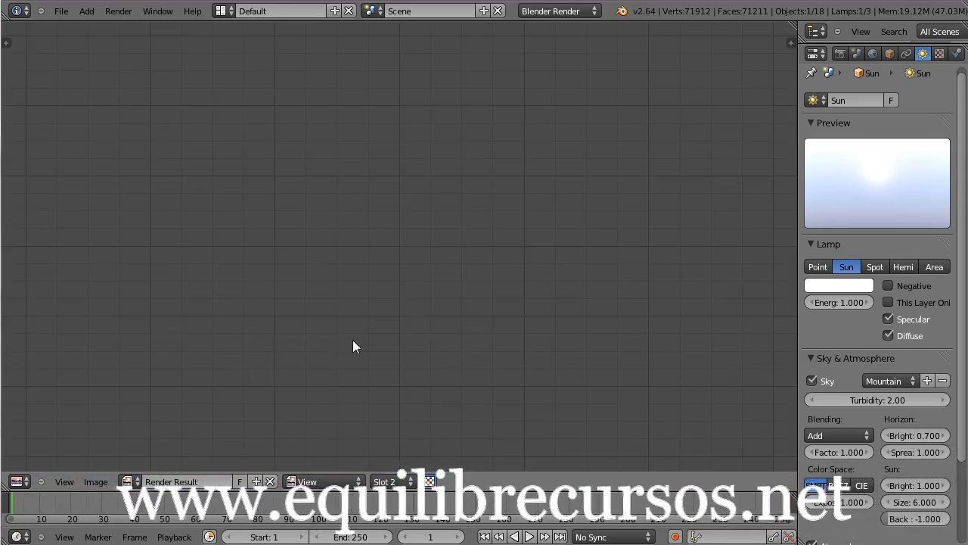
{"action": "key", "text": "Escape"}
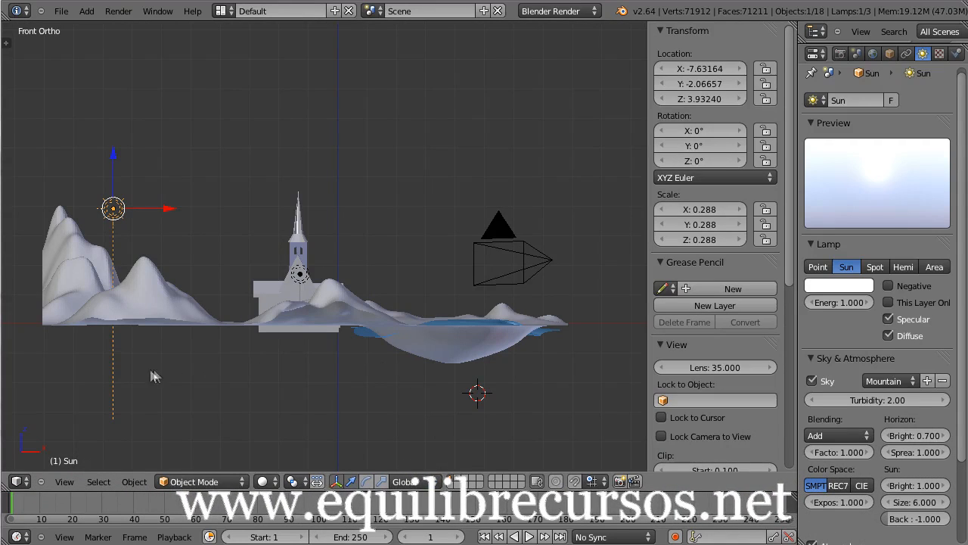
{"action": "key", "text": "r"}
{"action": "key", "text": "x"}
{"action": "key", "text": "4"}
{"action": "key", "text": "5"}
{"action": "key", "text": "Return"}
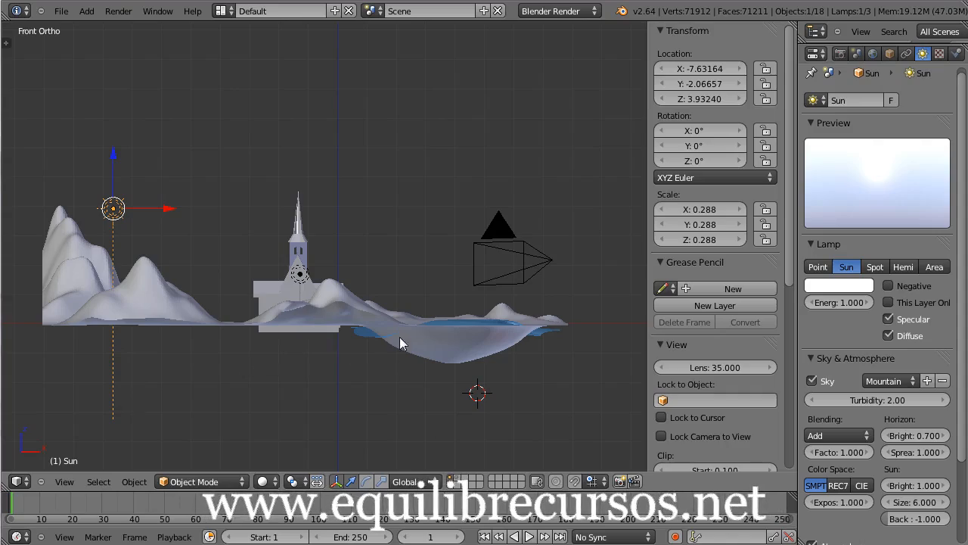
{"action": "middle_click_drag", "start_coordinate": [536, 248], "coordinate": [351, 292]}
{"action": "key", "text": "ctrl+z"}
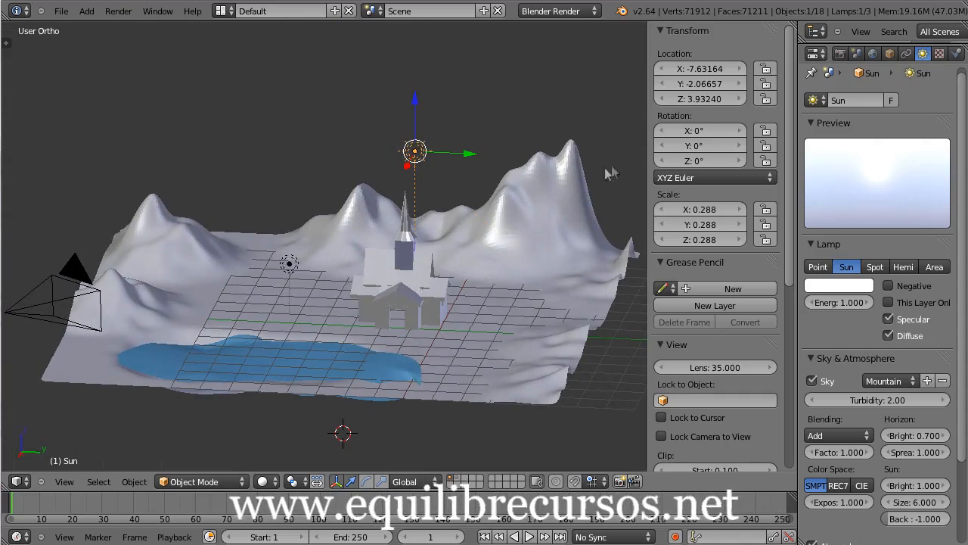
Step: Set the Sun lamp's X rotation to -45° and check the direction of its rays in the scene
{"action": "left_click", "coordinate": [709, 131]}
{"action": "key", "text": "BackSpace"}
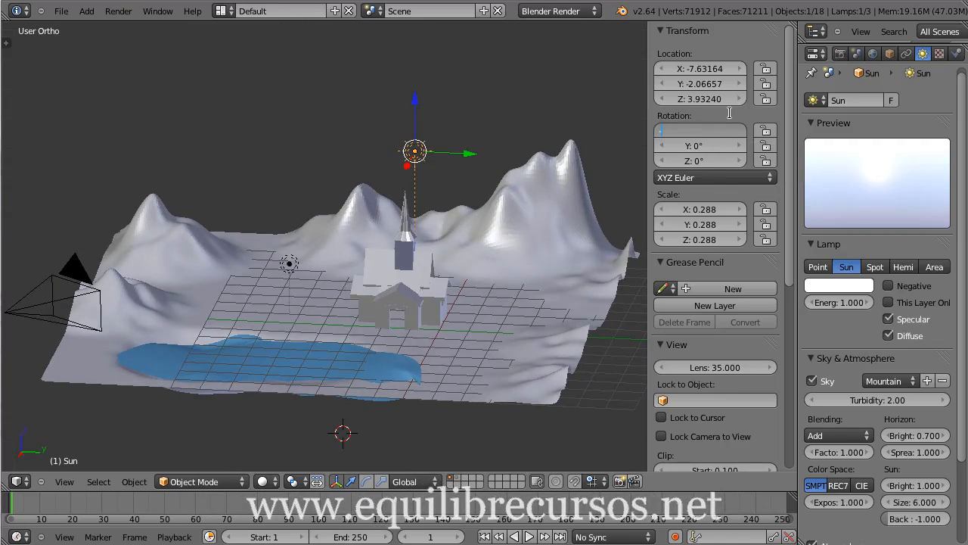
{"action": "type", "text": "-45"}
{"action": "key", "text": "Return"}
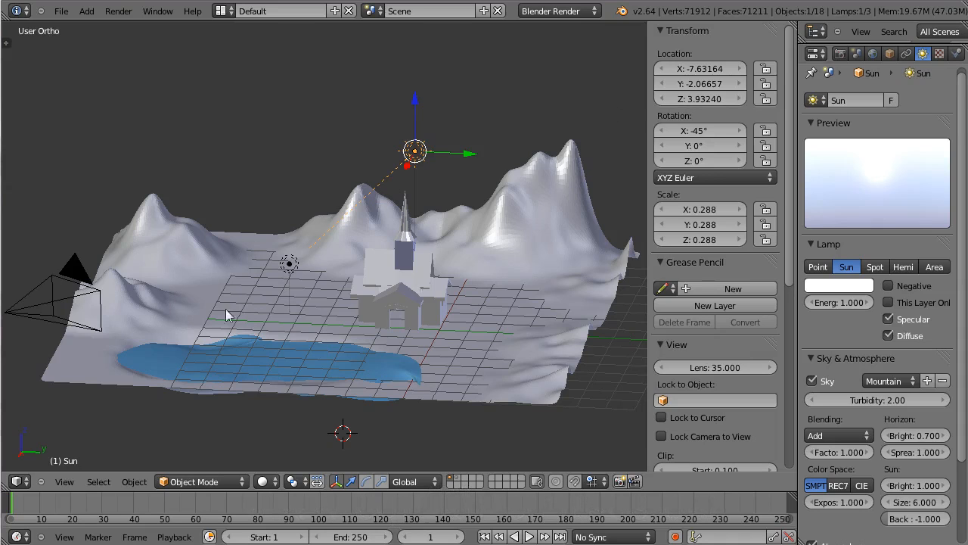
{"action": "middle_click_drag", "start_coordinate": [278, 350], "coordinate": [192, 348]}
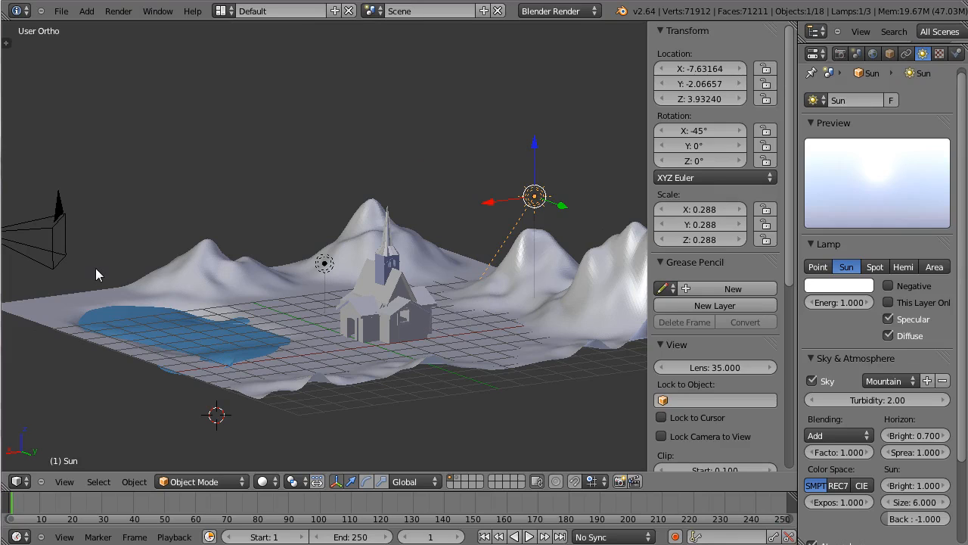
Step: Render the scene into Slot 2, compare it with the earlier render in Slot 1, and return to the 3D view
{"action": "key", "text": "F12"}
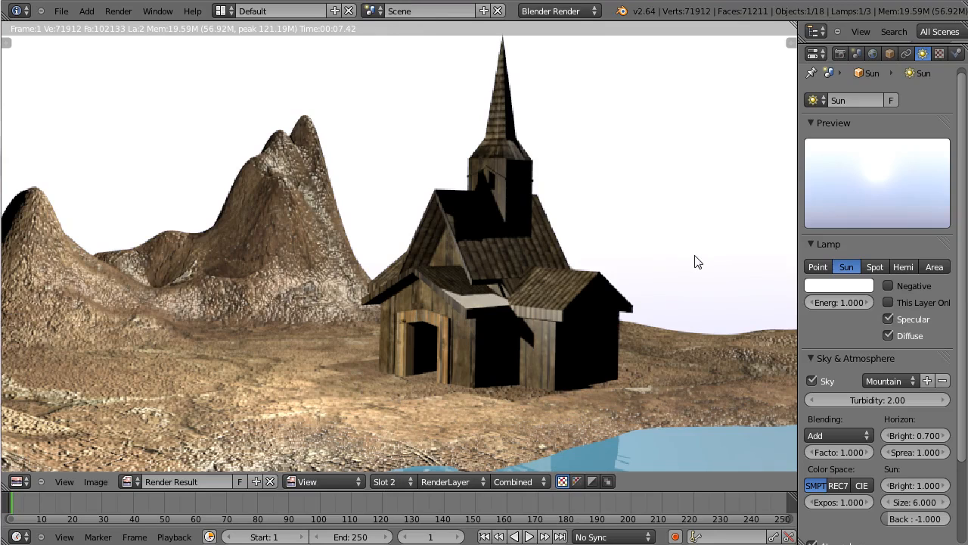
{"action": "key", "text": "j"}
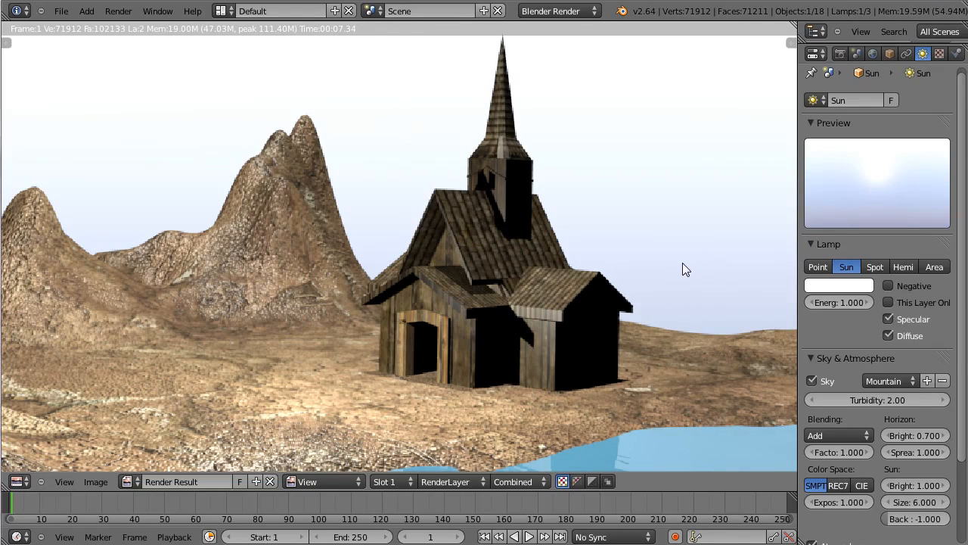
{"action": "key", "text": "j"}
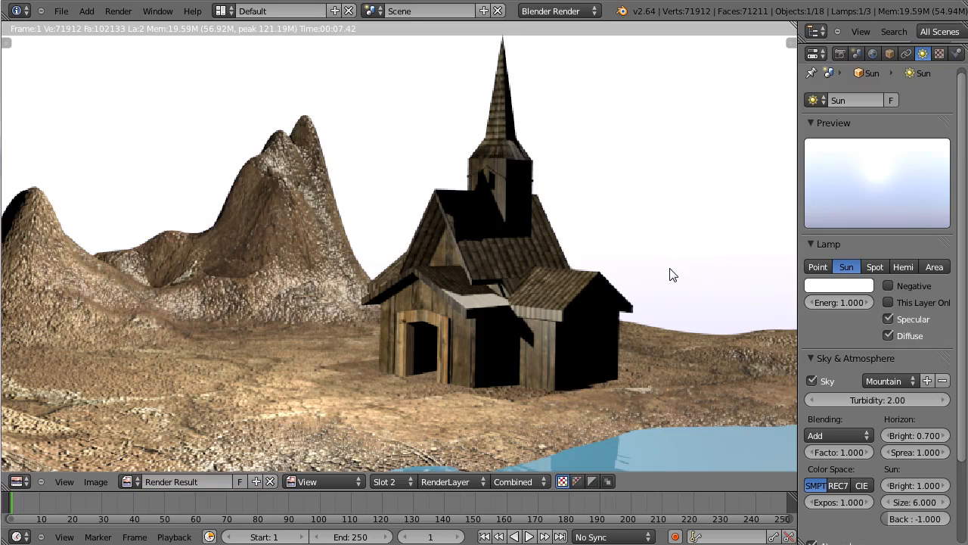
{"action": "key", "text": "j"}
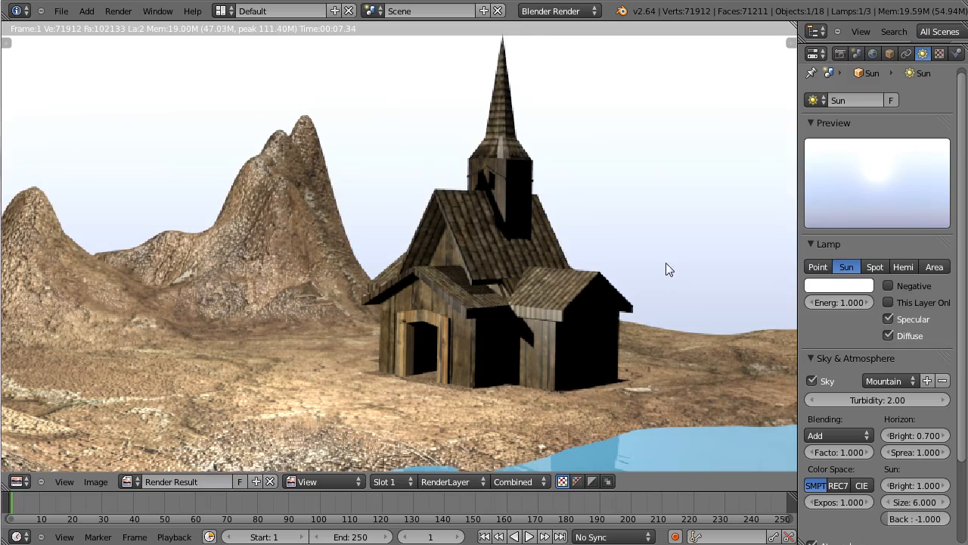
{"action": "key", "text": "Escape"}
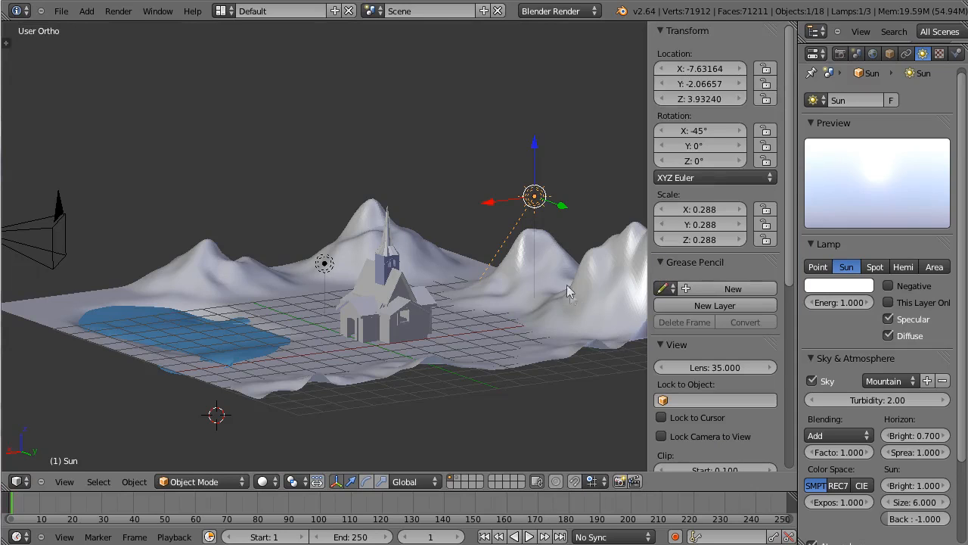
Step: Rotate the Sun lamp in the top view to a Z rotation of about 55°, turning its ray toward the camera side
{"action": "key", "text": "KP_7"}
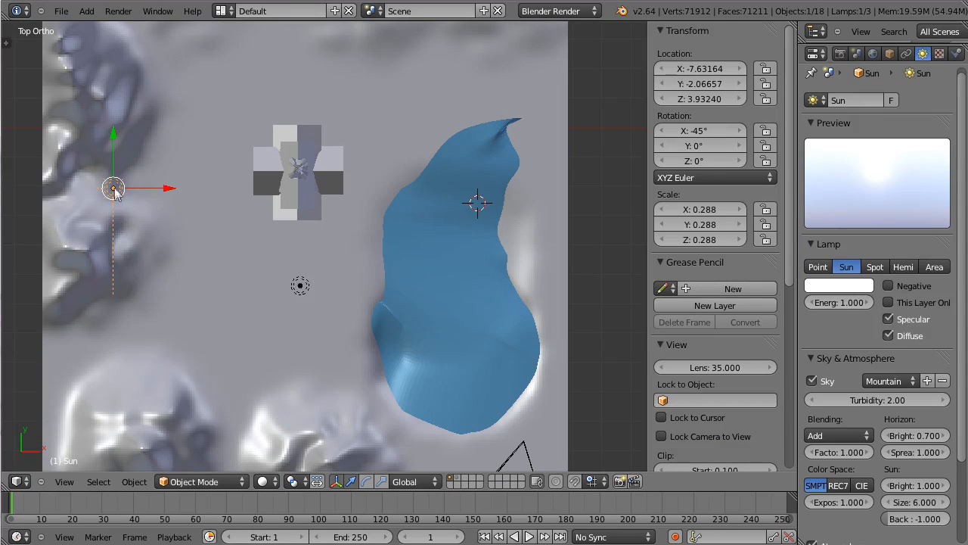
{"action": "key", "text": "r"}
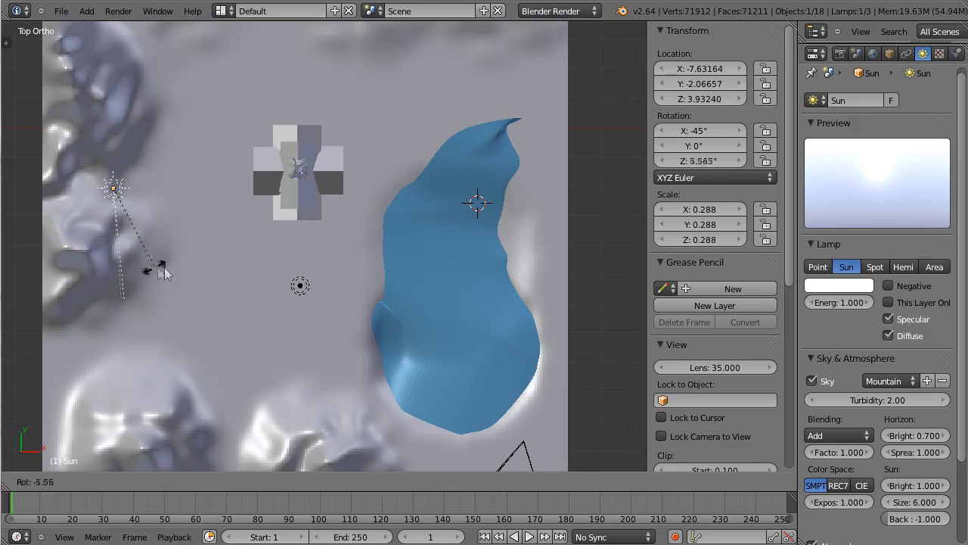
{"action": "left_click", "coordinate": [280, 231]}
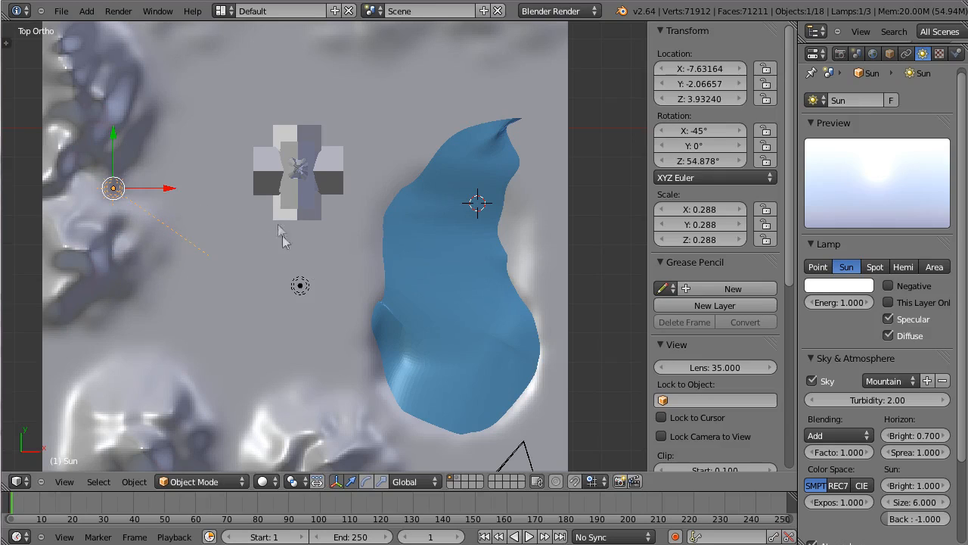
{"action": "scroll", "coordinate": [532, 412], "scroll_direction": "down", "scroll_amount": 2}
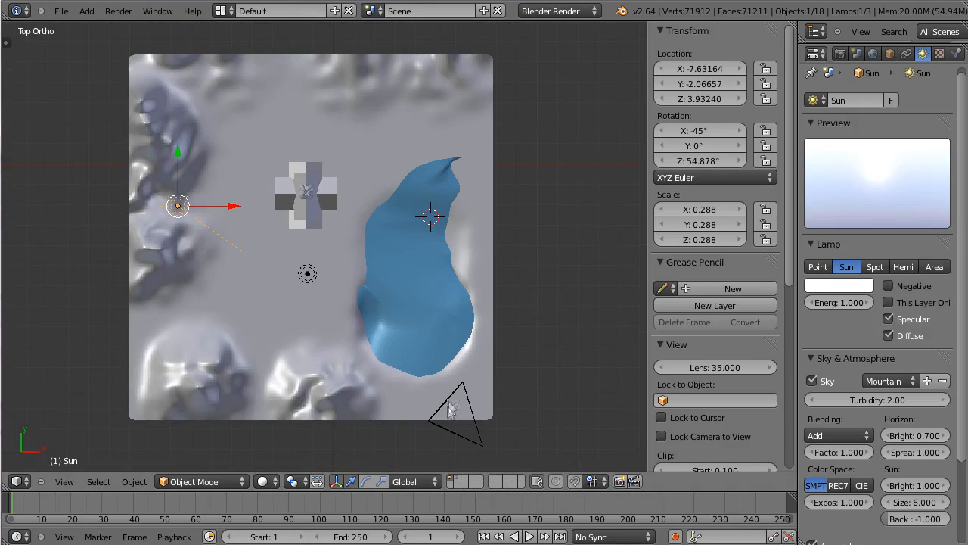
{"action": "middle_click_drag", "start_coordinate": [469, 366], "coordinate": [235, 240]}
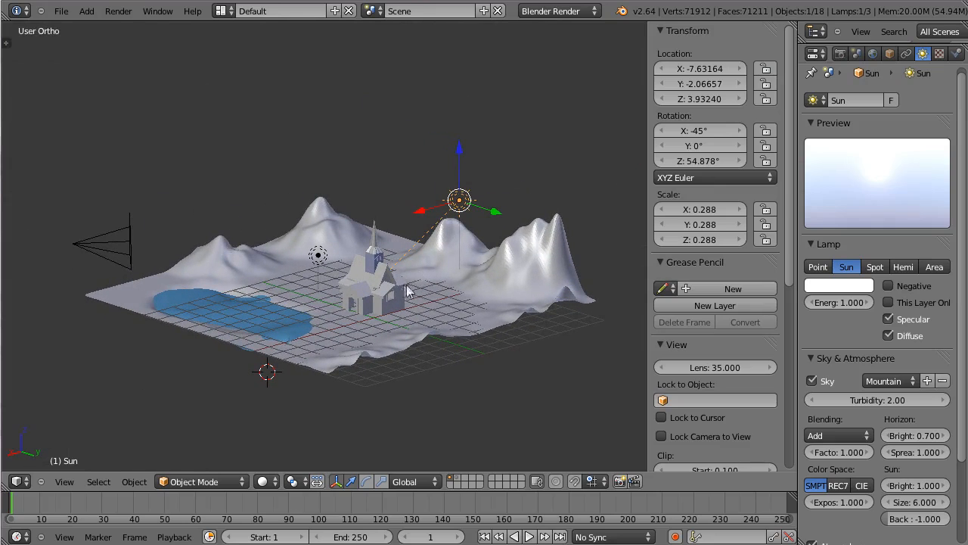
Step: Render the scene into Slot 1, compare it with the earlier render in Slot 2, and return to the 3D view
{"action": "key", "text": "F12"}
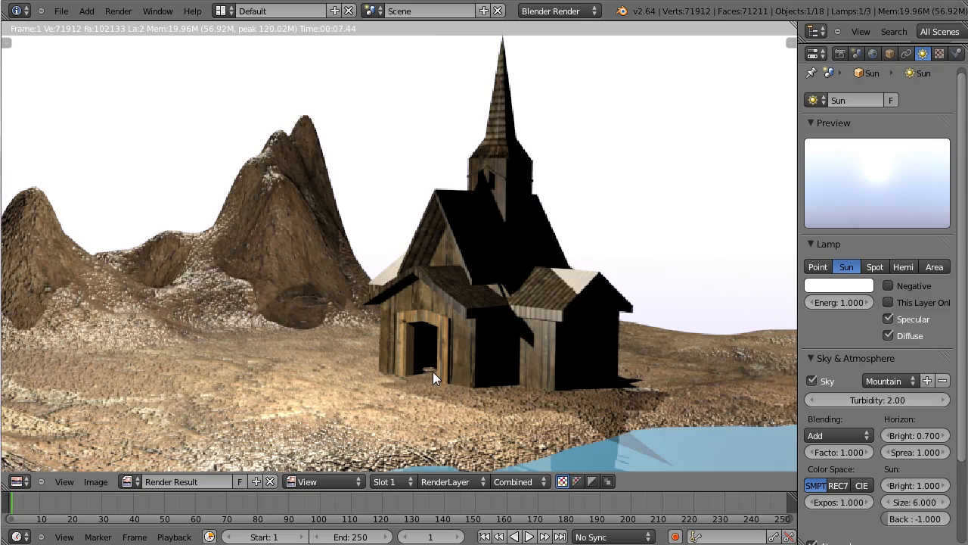
{"action": "key", "text": "j"}
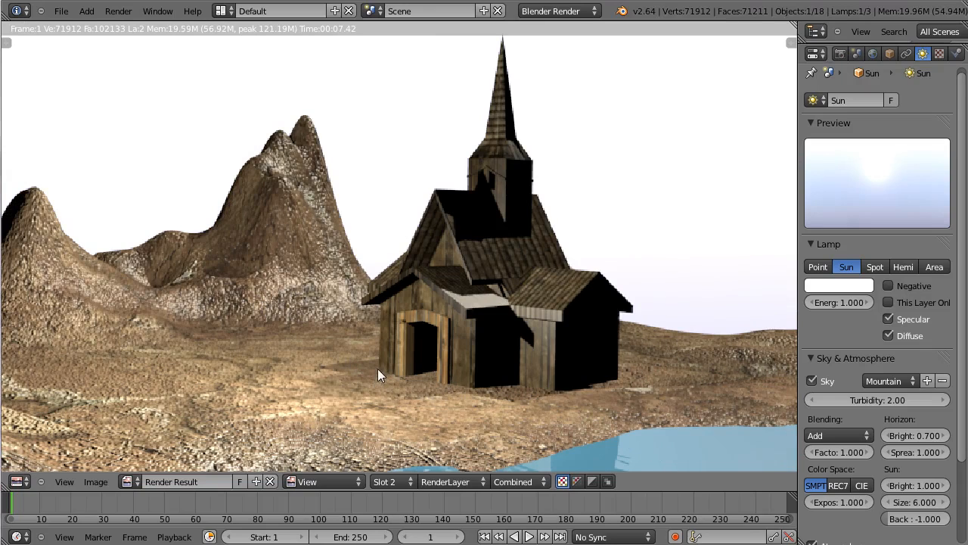
{"action": "key", "text": "j"}
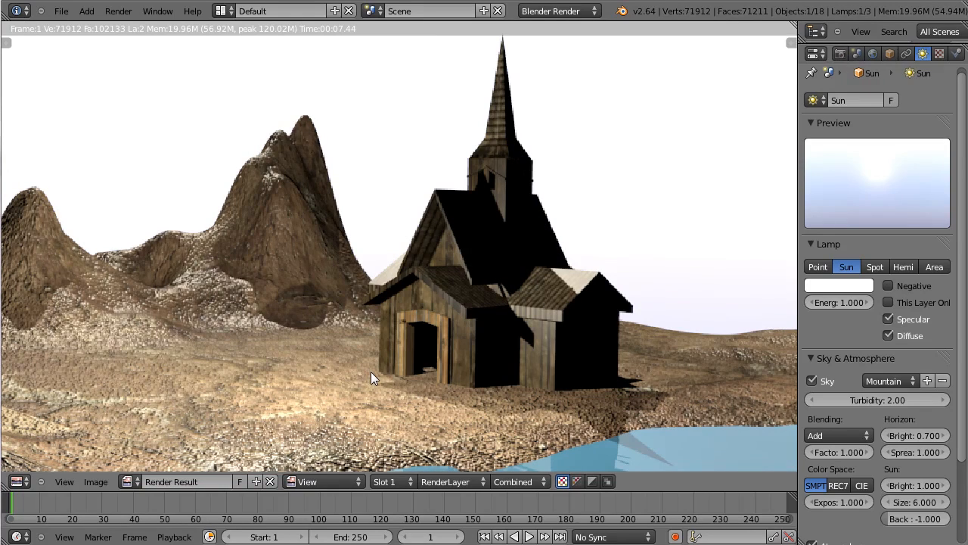
{"action": "key", "text": "j"}
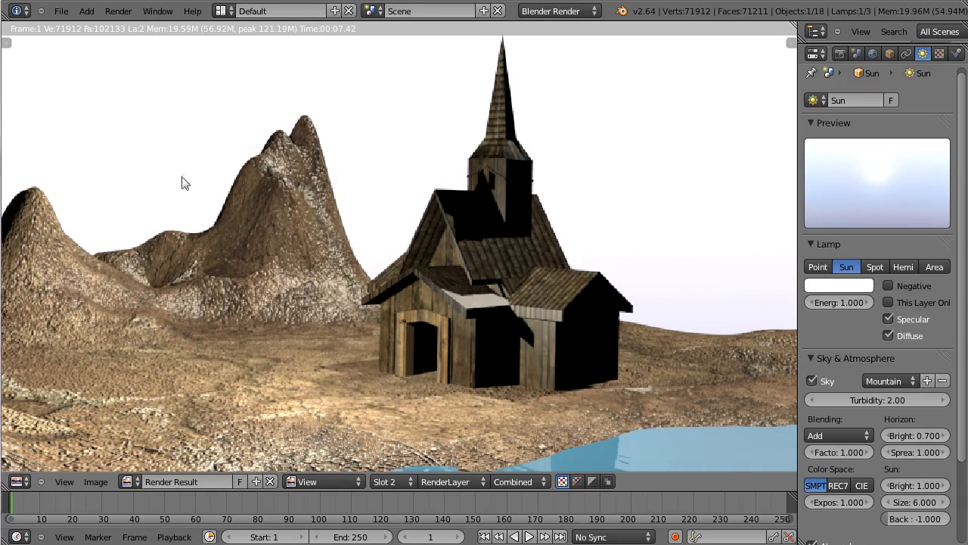
{"action": "key", "text": "Escape"}
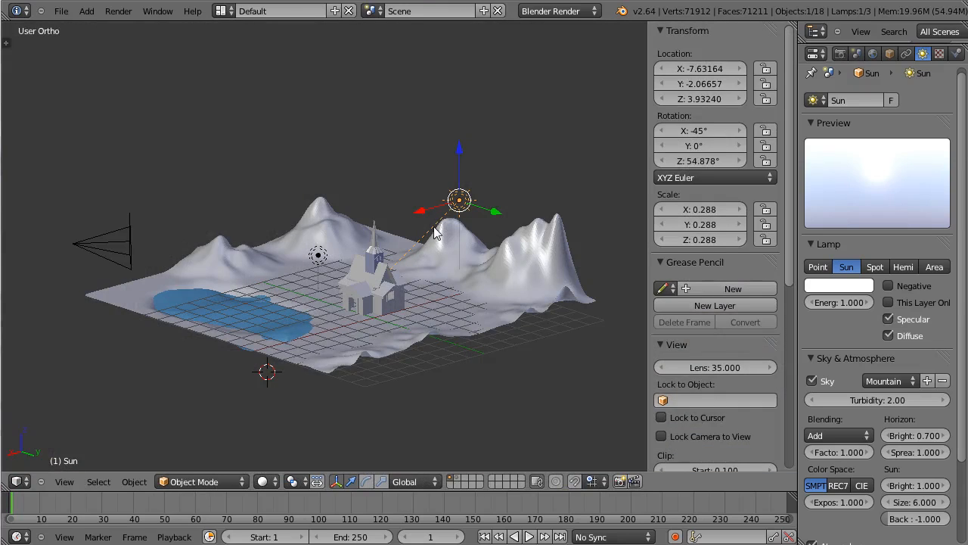
Step: Rotate the Sun lamp in the right view to tilt its ray closer to the horizon, at about X -77°, Y 37°, Z 44°
{"action": "key", "text": "KP_3"}
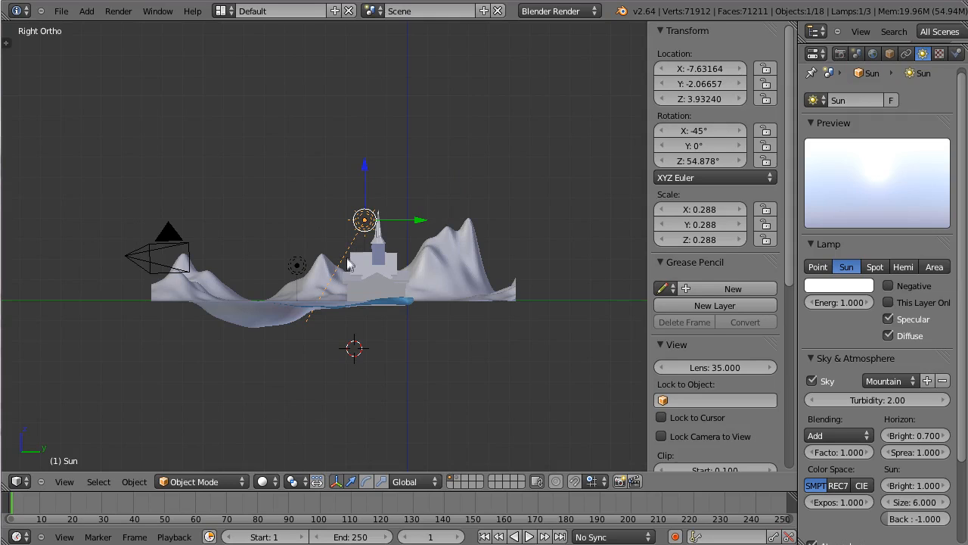
{"action": "key", "text": "r"}
{"action": "left_click", "coordinate": [292, 234]}
{"action": "middle_click_drag", "start_coordinate": [293, 236], "coordinate": [469, 422]}
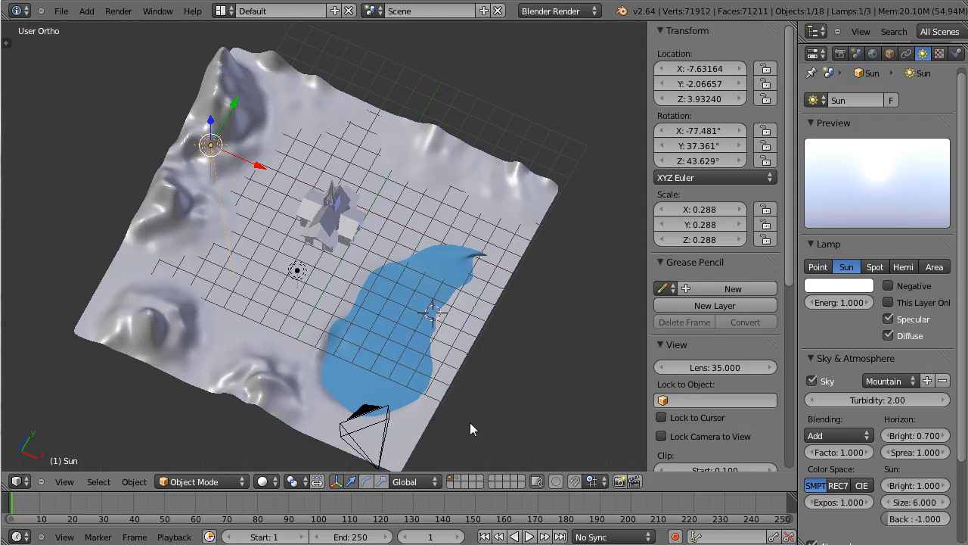
Step: Rotate the Sun lamp in the top view to a Z rotation of about 62°
{"action": "key", "text": "KP_7"}
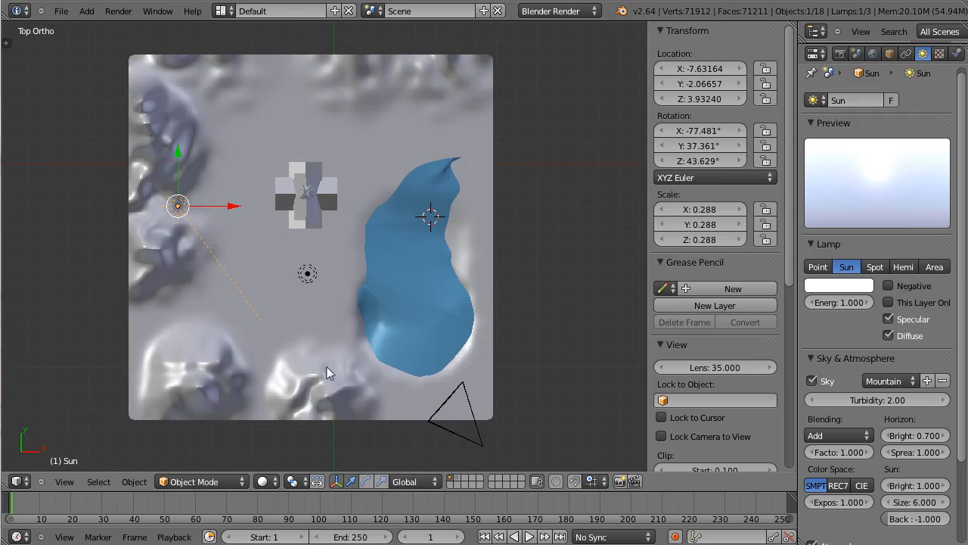
{"action": "key", "text": "r"}
{"action": "left_click", "coordinate": [367, 332]}
Step: Render the low-angle sun into Slot 2, compare it with the render in Slot 1, and return to the 3D view
{"action": "key", "text": "F12"}
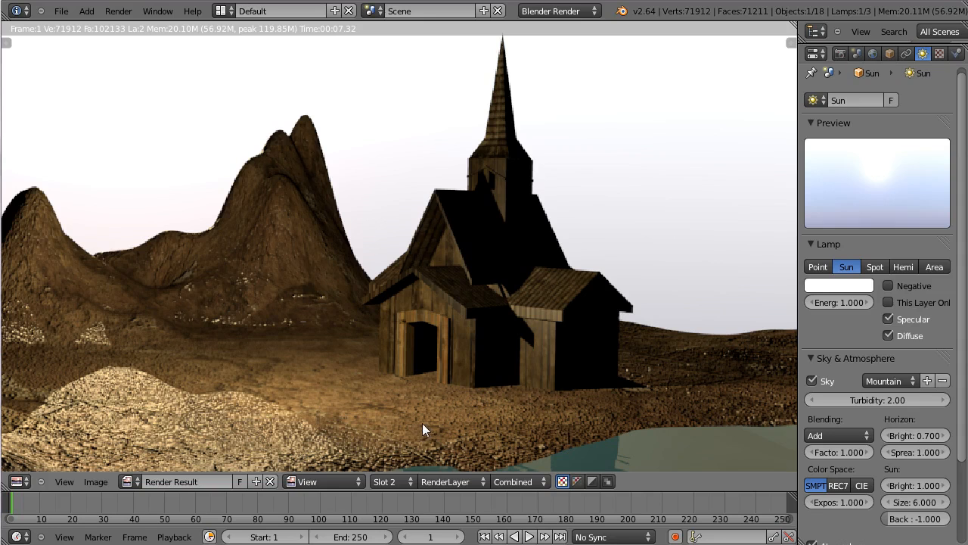
{"action": "key", "text": "j"}
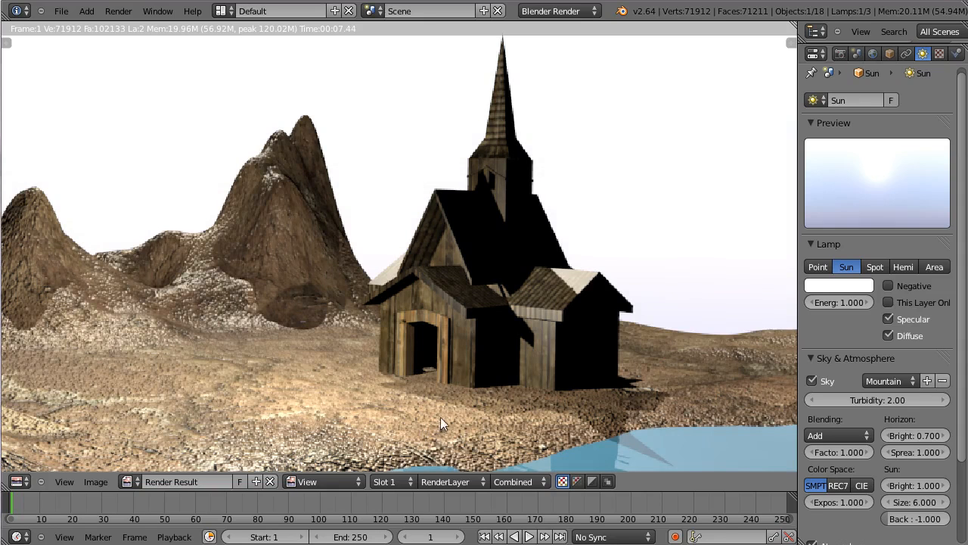
{"action": "key", "text": "j"}
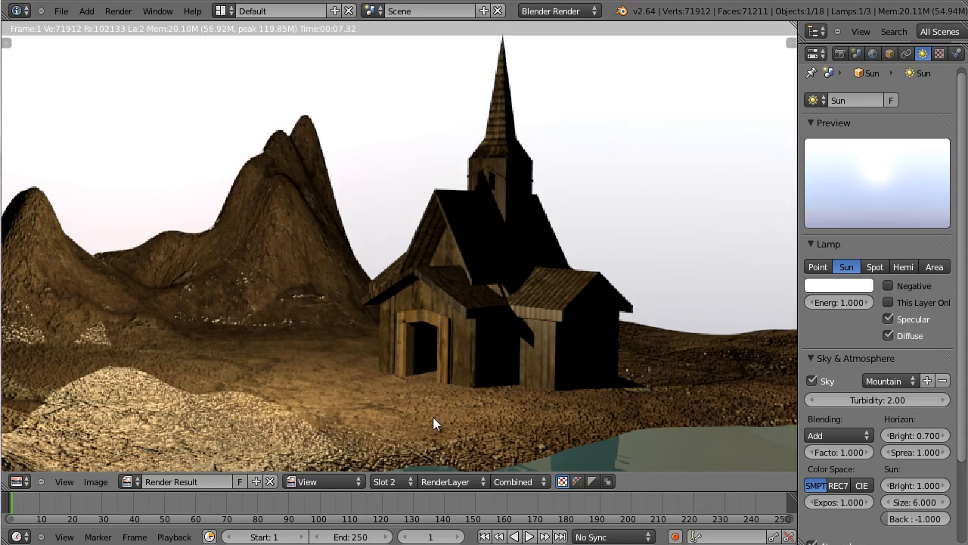
{"action": "key", "text": "j"}
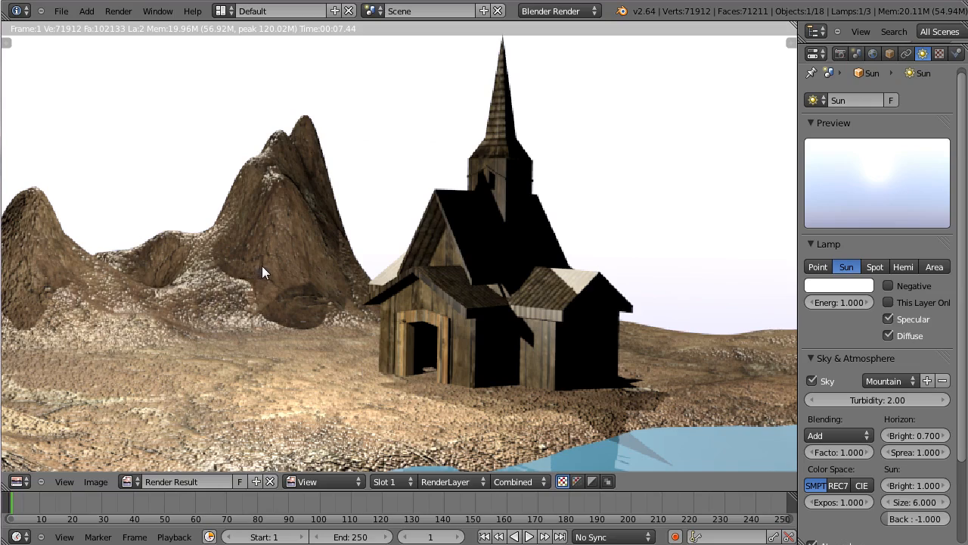
{"action": "key", "text": "Escape"}
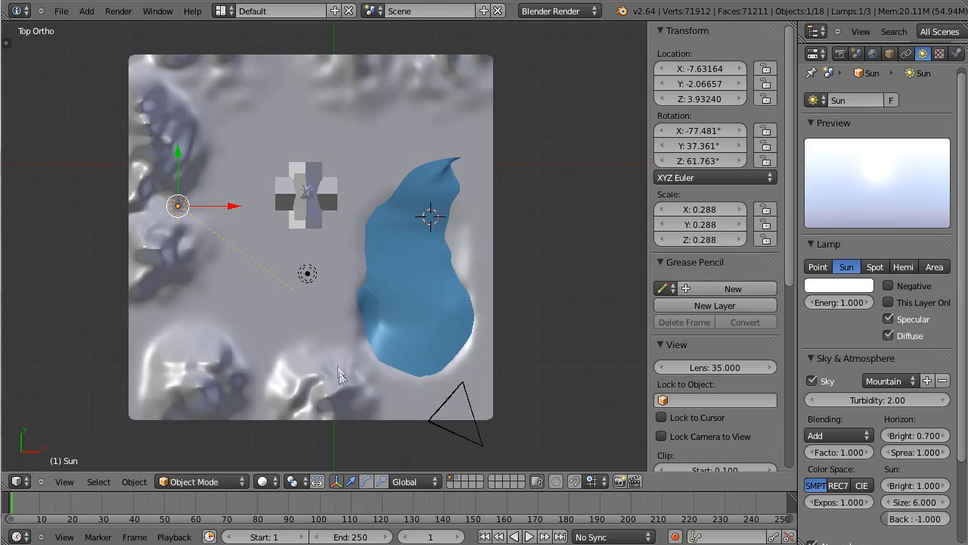
Step: Look through the camera and lower the Sun lamp along the Z axis to a height of about 3.11
{"action": "middle_click_drag", "start_coordinate": [342, 393], "coordinate": [424, 310]}
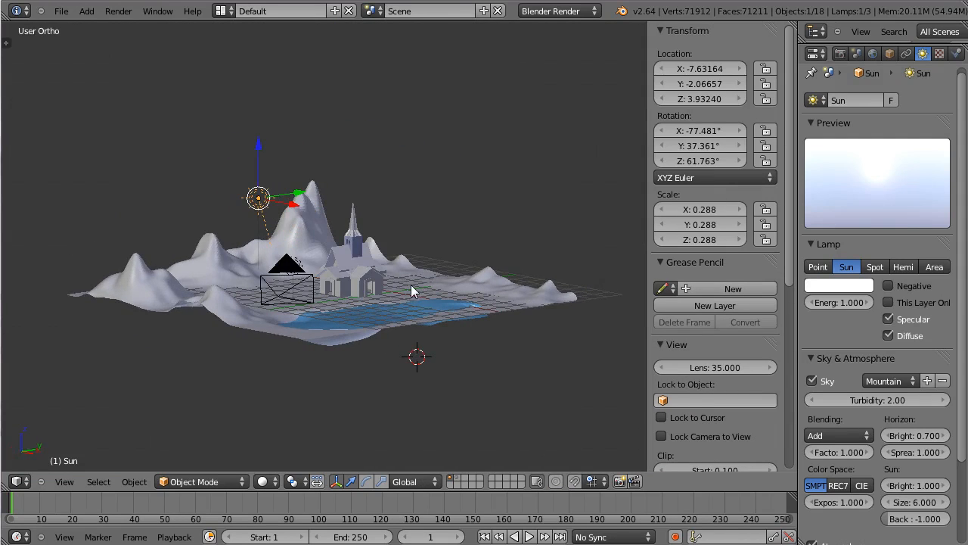
{"action": "key", "text": "KP_0"}
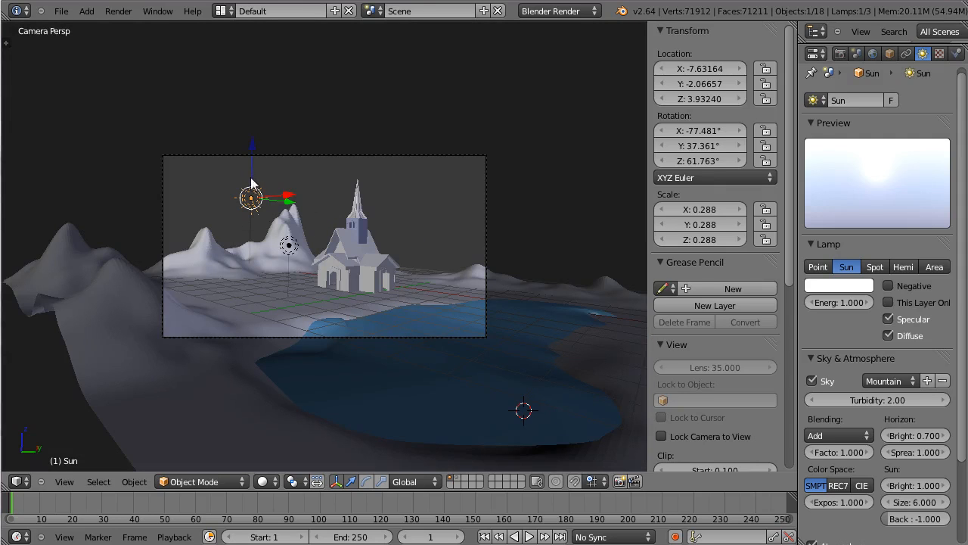
{"action": "left_click_drag", "start_coordinate": [254, 186], "coordinate": [252, 211]}
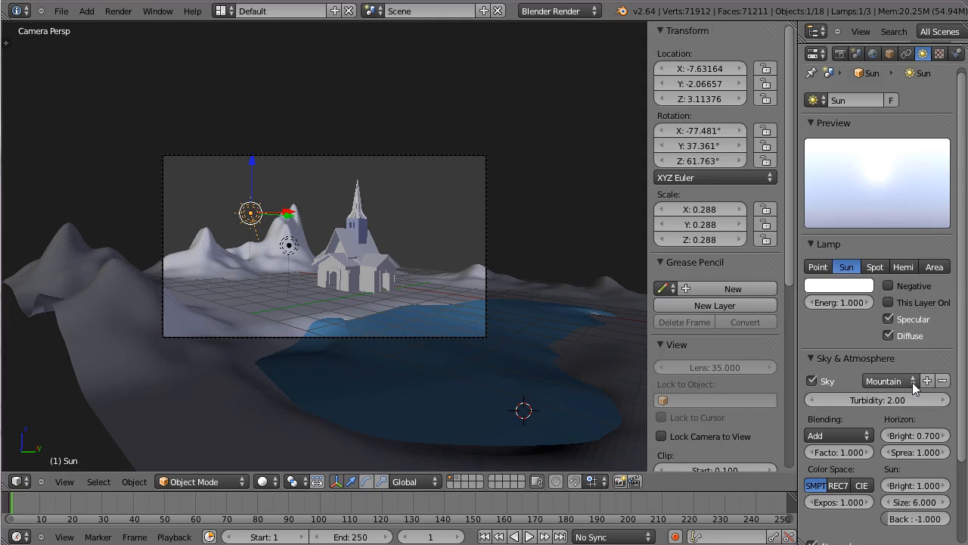
Step: Try the Classic and Desert sky presets on the Sun lamp and check the lamp preview
{"action": "scroll", "coordinate": [915, 380], "scroll_direction": "down", "scroll_amount": 3}
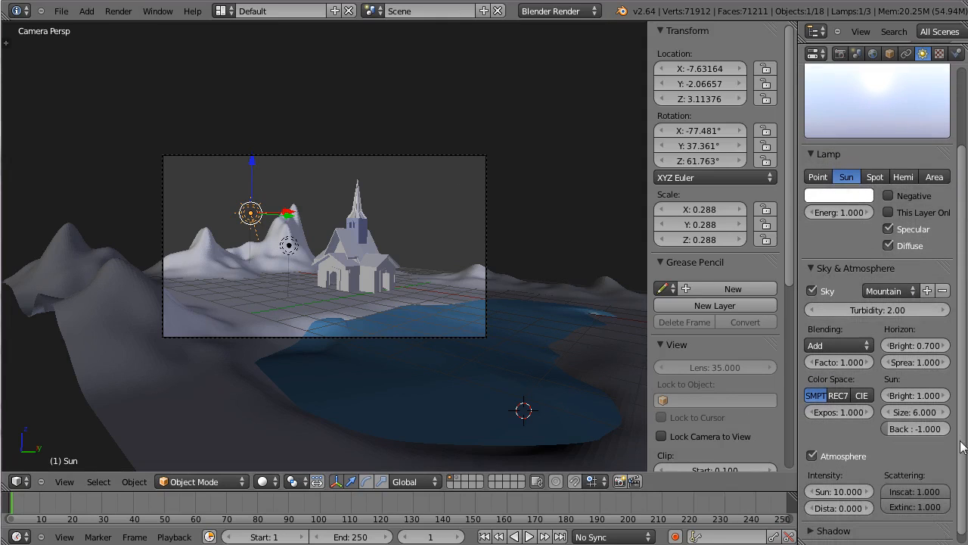
{"action": "left_click", "coordinate": [910, 290]}
{"action": "scroll", "coordinate": [964, 195], "scroll_direction": "up", "scroll_amount": 2}
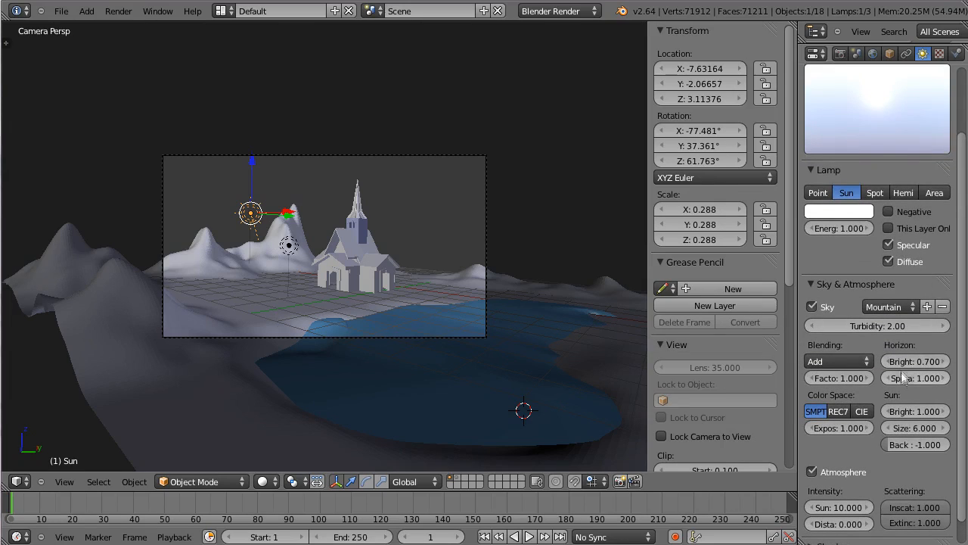
{"action": "left_click", "coordinate": [913, 307]}
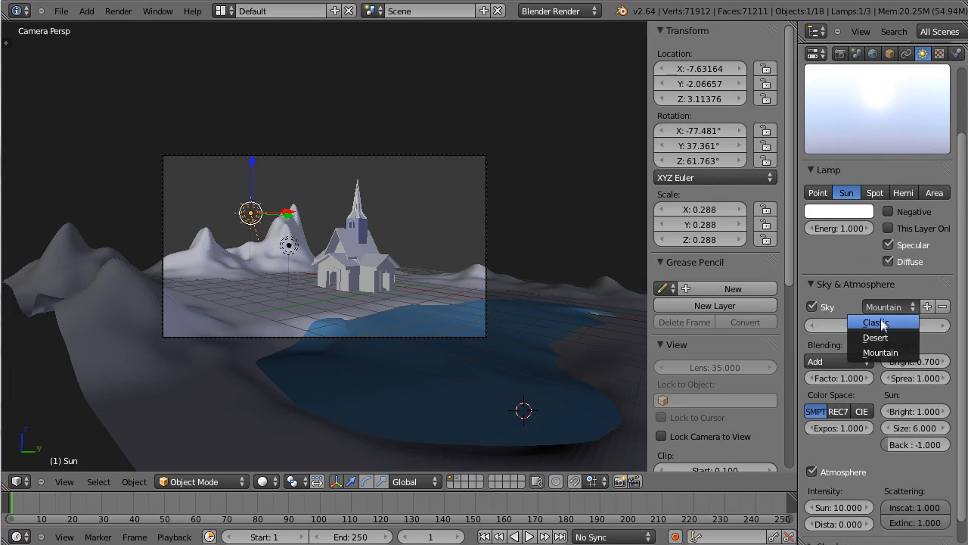
{"action": "left_click", "coordinate": [881, 323]}
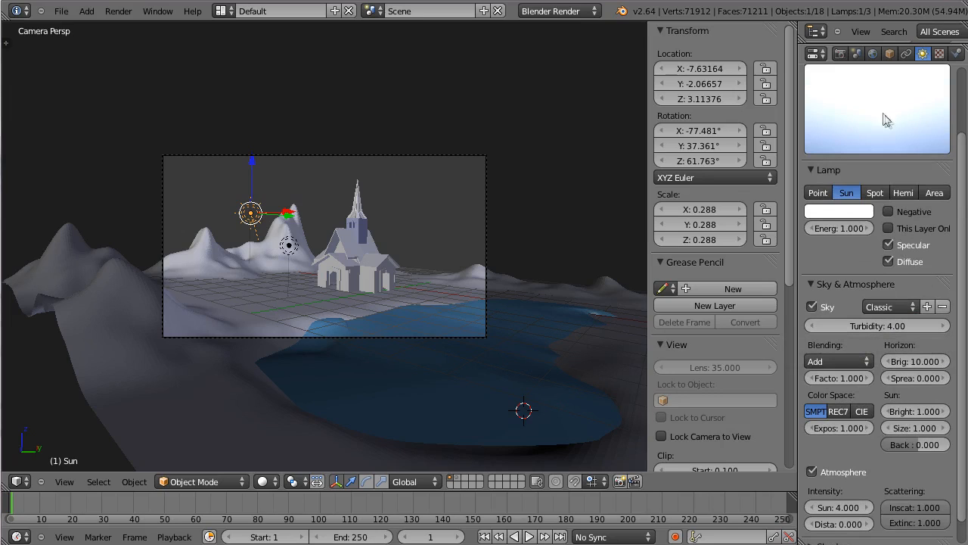
{"action": "left_click", "coordinate": [913, 307]}
{"action": "left_click", "coordinate": [884, 336]}
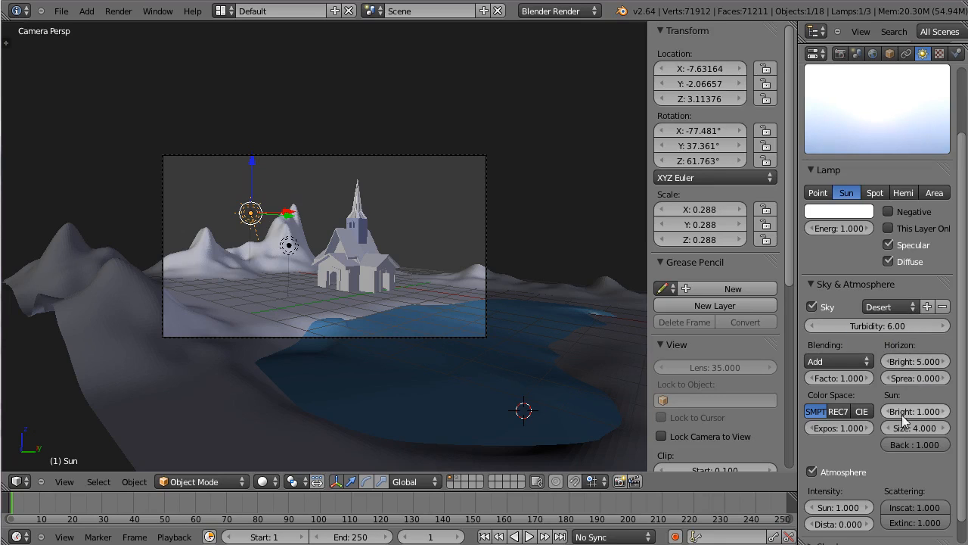
{"action": "left_click", "coordinate": [914, 306]}
{"action": "left_click", "coordinate": [883, 338]}
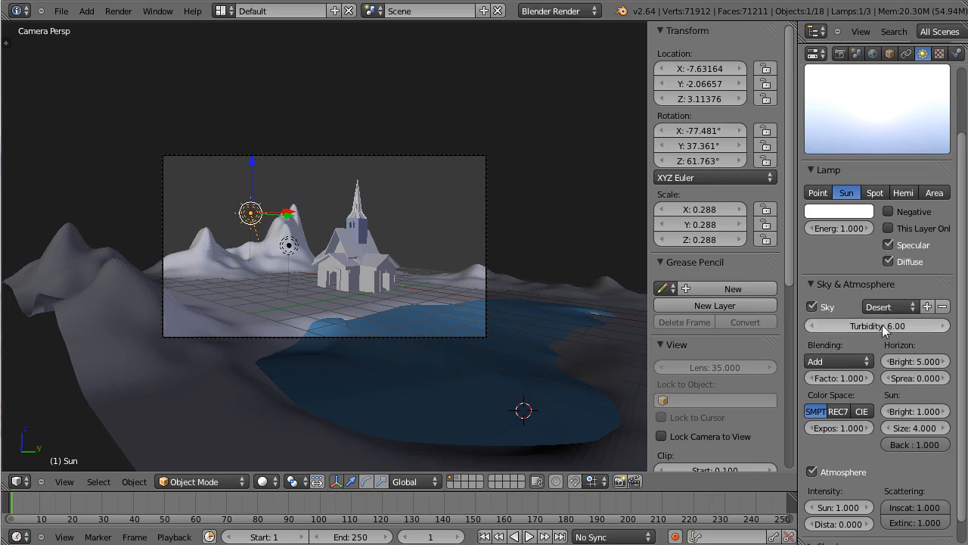
Step: Apply the Mountain sky preset to the Sun lamp and render the scene into Slot 1
{"action": "left_click", "coordinate": [913, 308]}
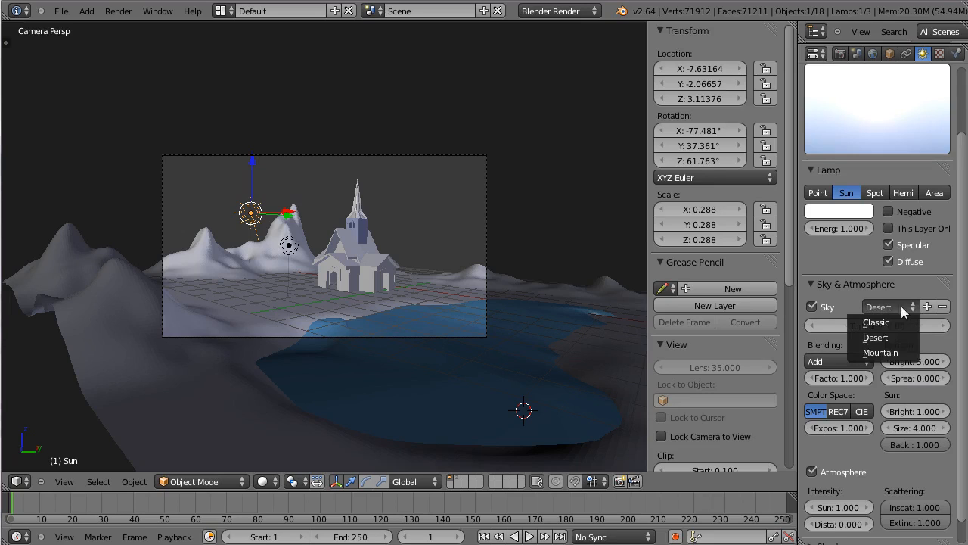
{"action": "left_click", "coordinate": [886, 353]}
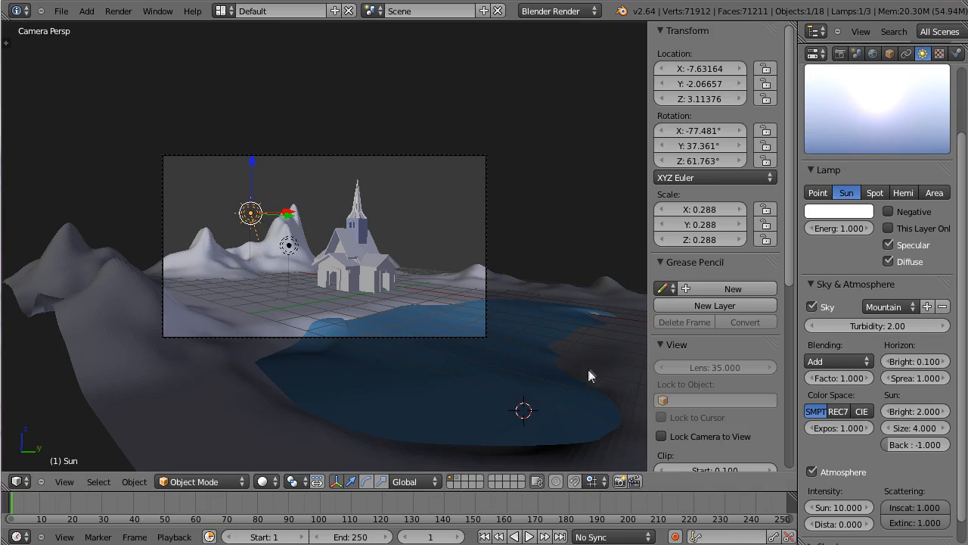
{"action": "key", "text": "F12"}
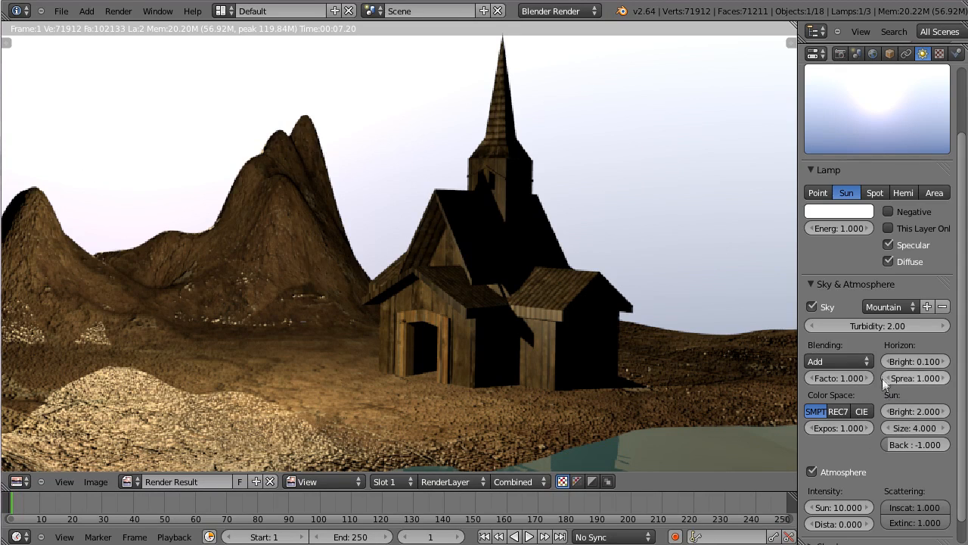
Step: Set the sky Turbidity of the Sun lamp to 6
{"action": "left_click", "coordinate": [887, 326]}
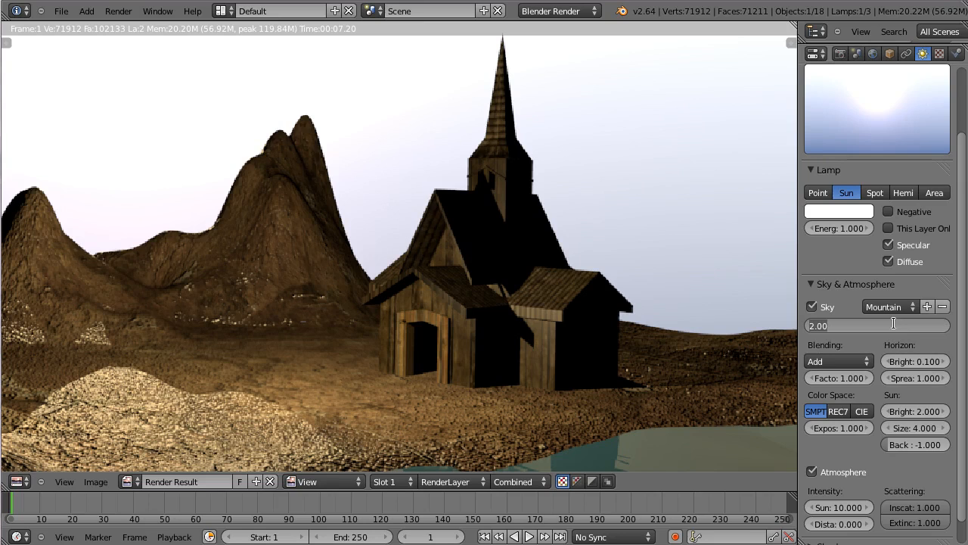
{"action": "type", "text": "6"}
{"action": "key", "text": "Return"}
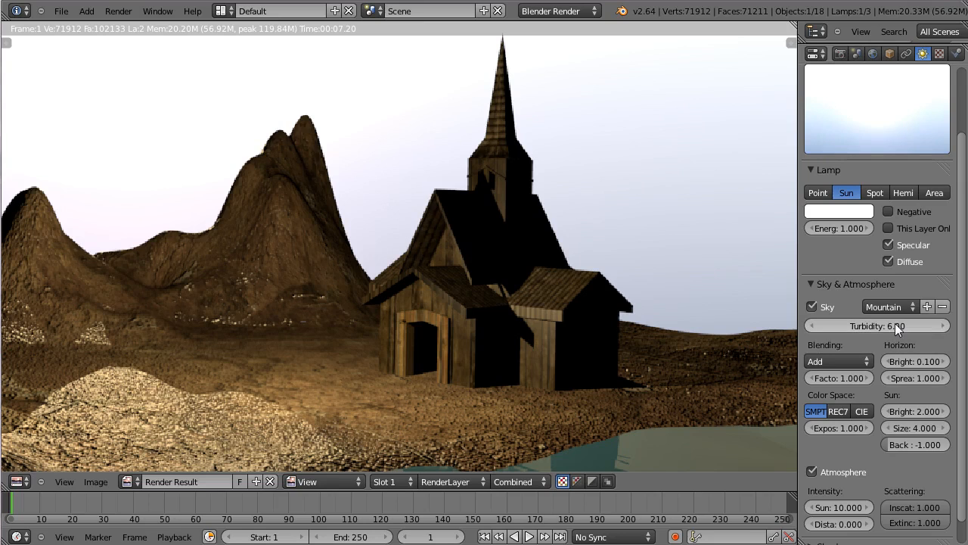
Step: Render the higher-turbidity sky into Slot 1 and compare it with the earlier render in Slot 2
{"action": "key", "text": "F12"}
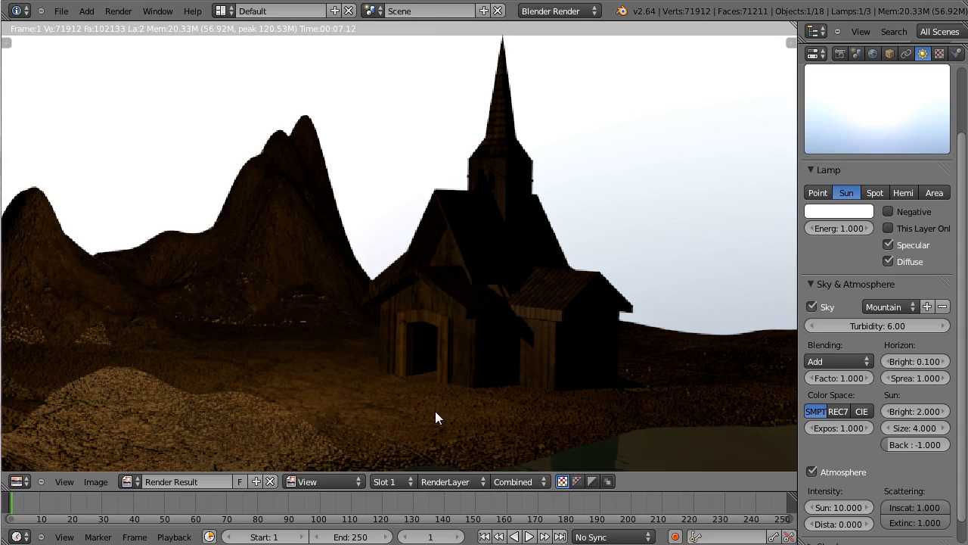
{"action": "key", "text": "j"}
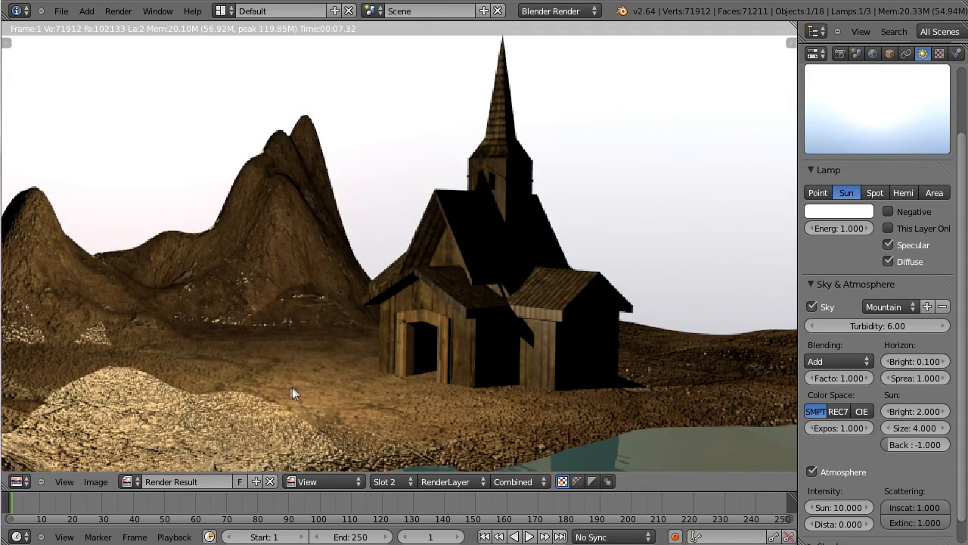
{"action": "key", "text": "j"}
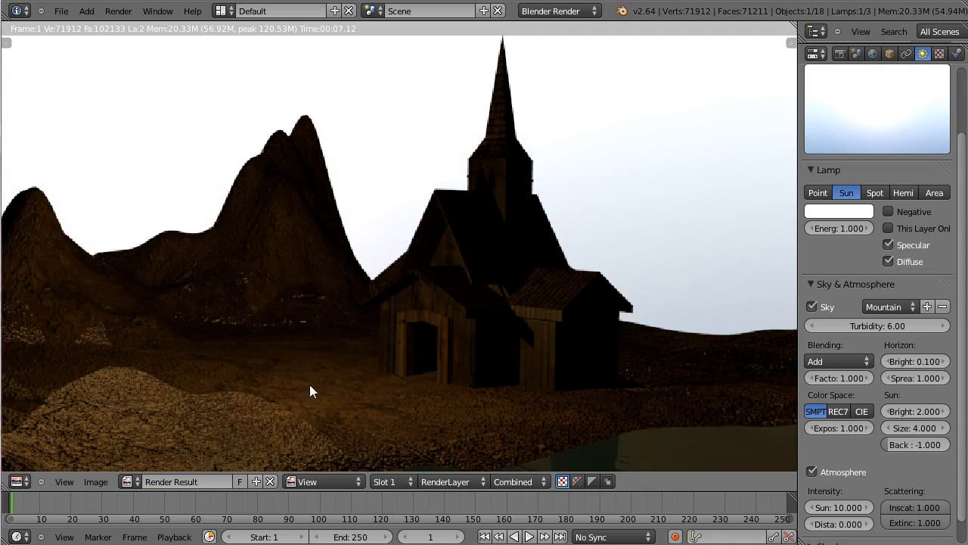
Step: Leave the render view and set the sky Turbidity of the Sun lamp to 2
{"action": "key", "text": "Escape"}
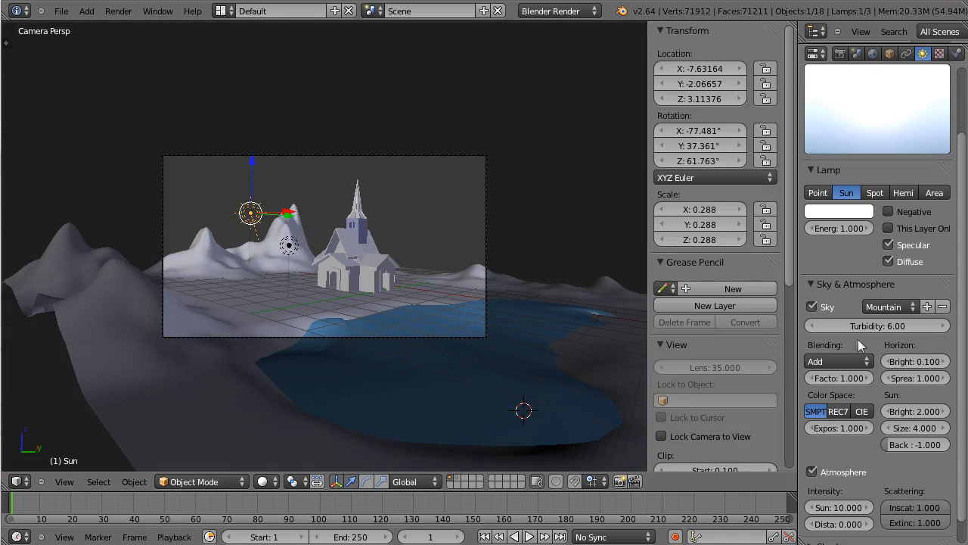
{"action": "left_click", "coordinate": [886, 327]}
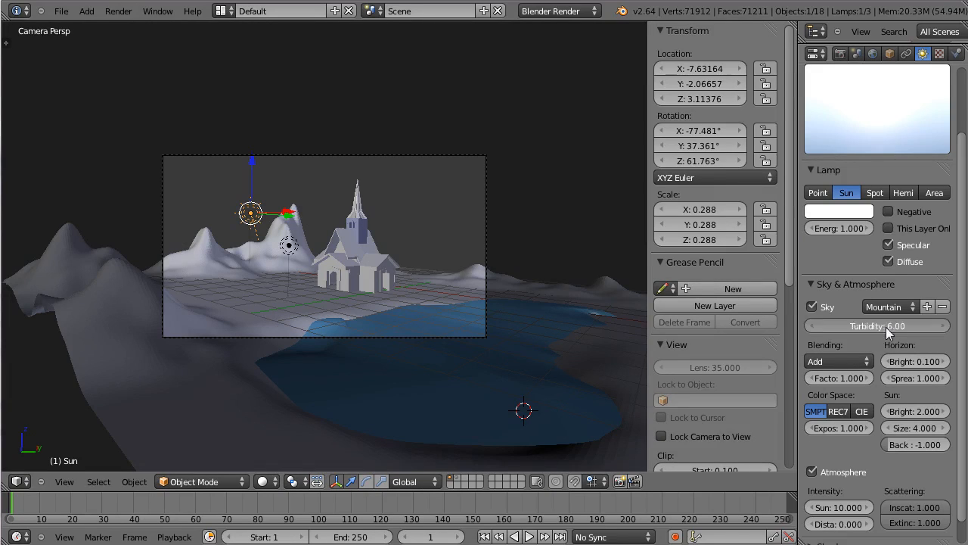
{"action": "type", "text": "2"}
{"action": "key", "text": "Return"}
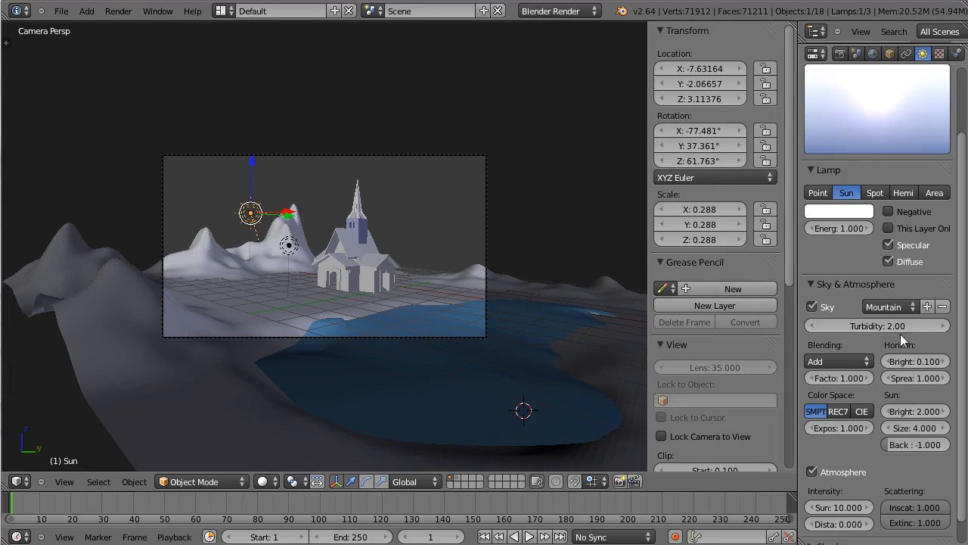
Step: Change the Sun lamp's sky blending mode to Mix
{"action": "left_click", "coordinate": [866, 363]}
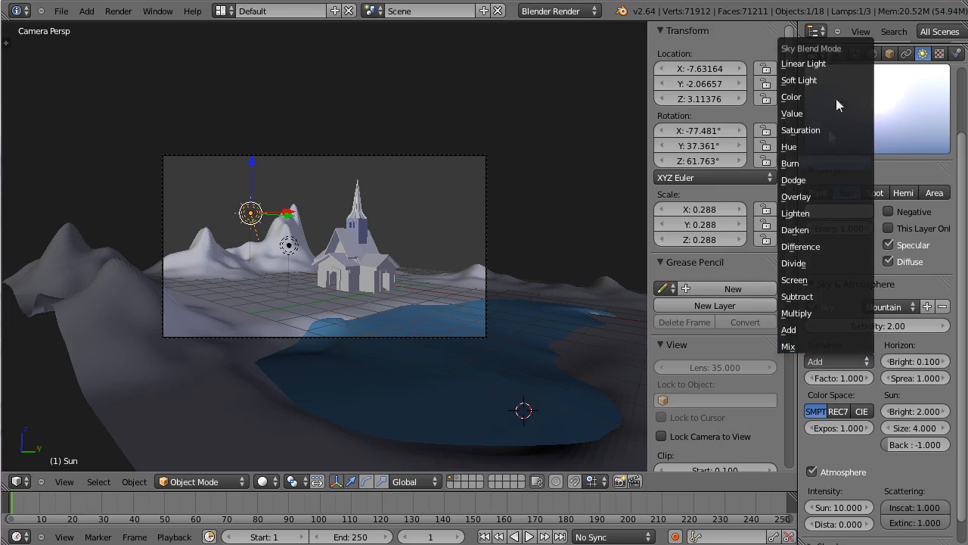
{"action": "left_click", "coordinate": [827, 361]}
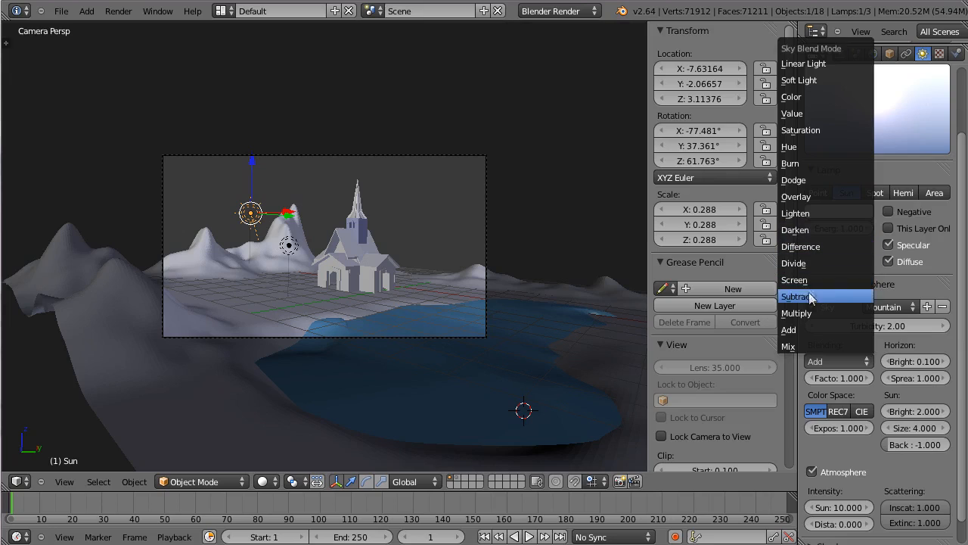
{"action": "left_click", "coordinate": [793, 346]}
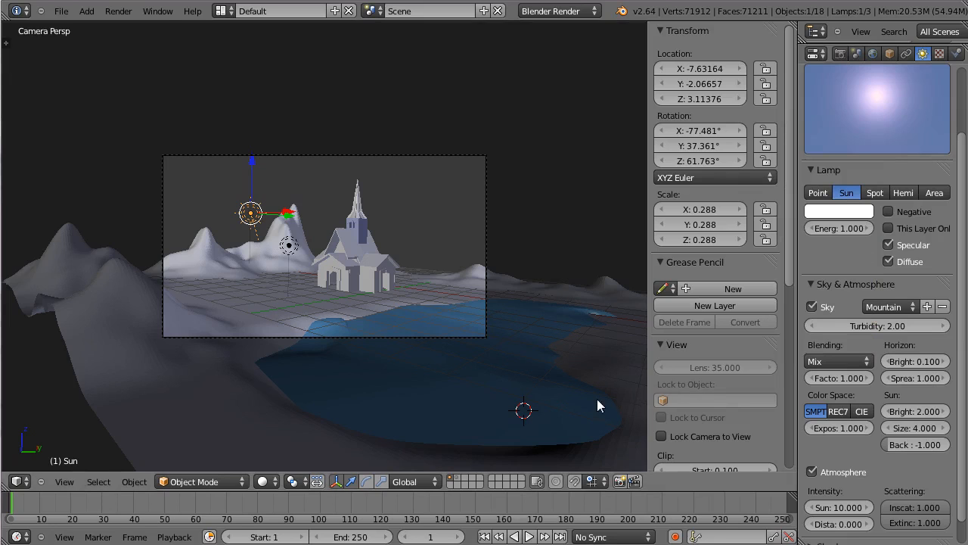
Step: Render the Mix-blended sky into Slot 1, compare it with the earlier render in Slot 2, and return to the scene
{"action": "key", "text": "F12"}
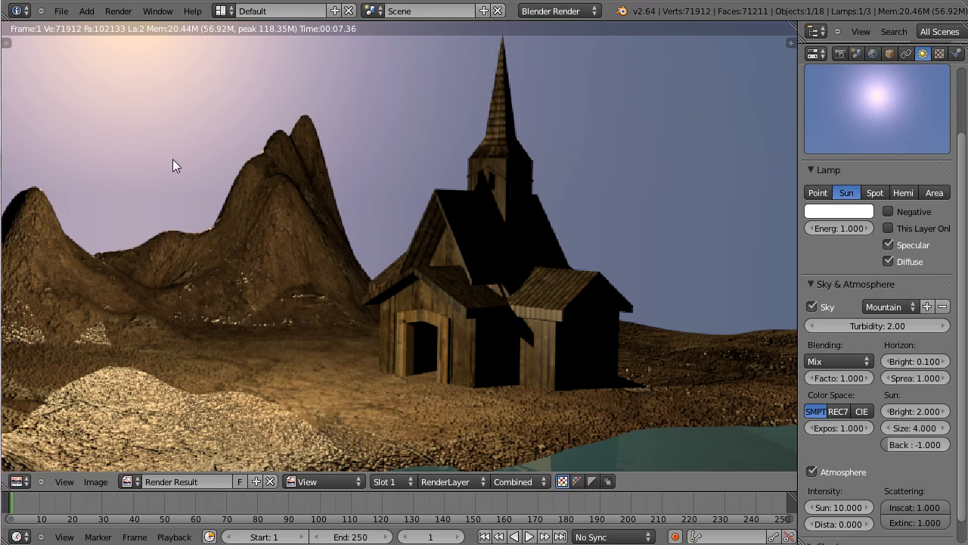
{"action": "left_click", "coordinate": [409, 481]}
{"action": "left_click", "coordinate": [394, 450]}
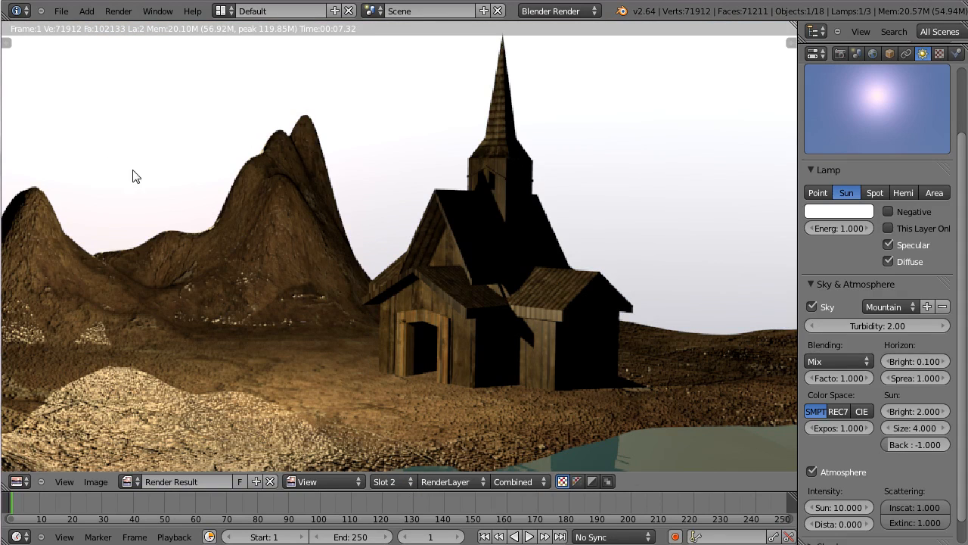
{"action": "key", "text": "Escape"}
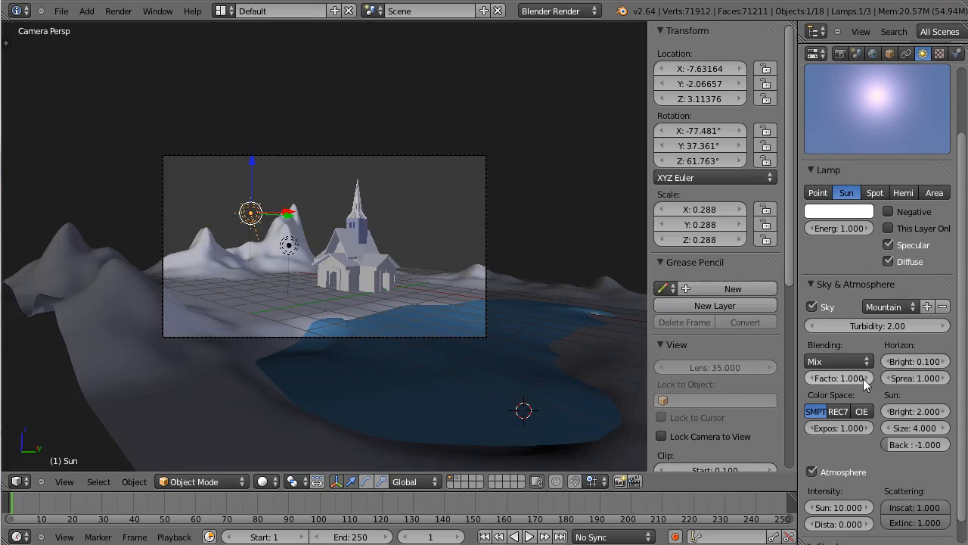
Step: Raise the sky blend factor to 1.216 and render the scene into Slot 2 for comparison with Slot 1
{"action": "mouse_move", "coordinate": [863, 379]}
{"action": "left_mouse_down"}
{"action": "mouse_move", "coordinate": [826, 378]}
{"action": "mouse_move", "coordinate": [865, 379]}
{"action": "mouse_move", "coordinate": [829, 378]}
{"action": "mouse_move", "coordinate": [862, 378]}
{"action": "mouse_move", "coordinate": [852, 373]}
{"action": "left_mouse_up"}
{"action": "key", "text": "F12"}
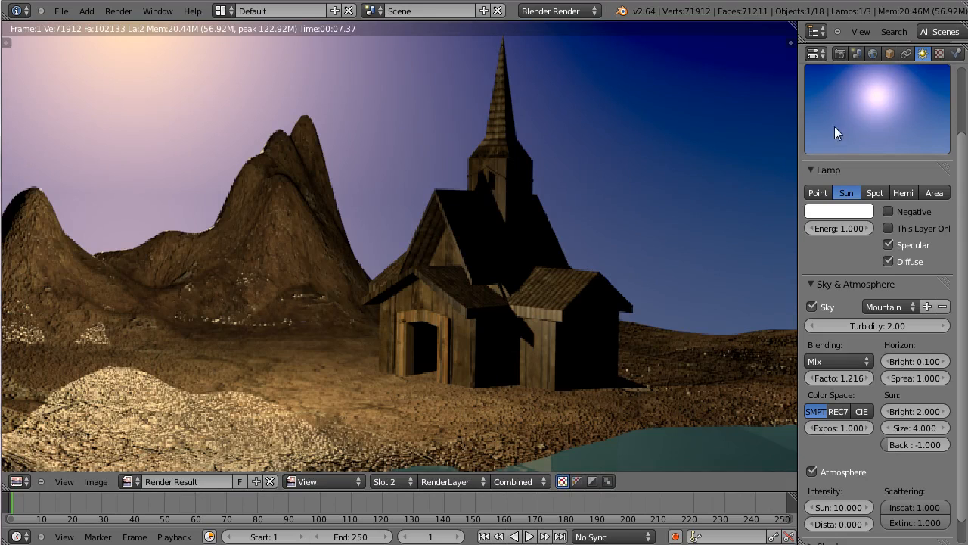
{"action": "left_click", "coordinate": [874, 55]}
{"action": "left_click", "coordinate": [923, 54]}
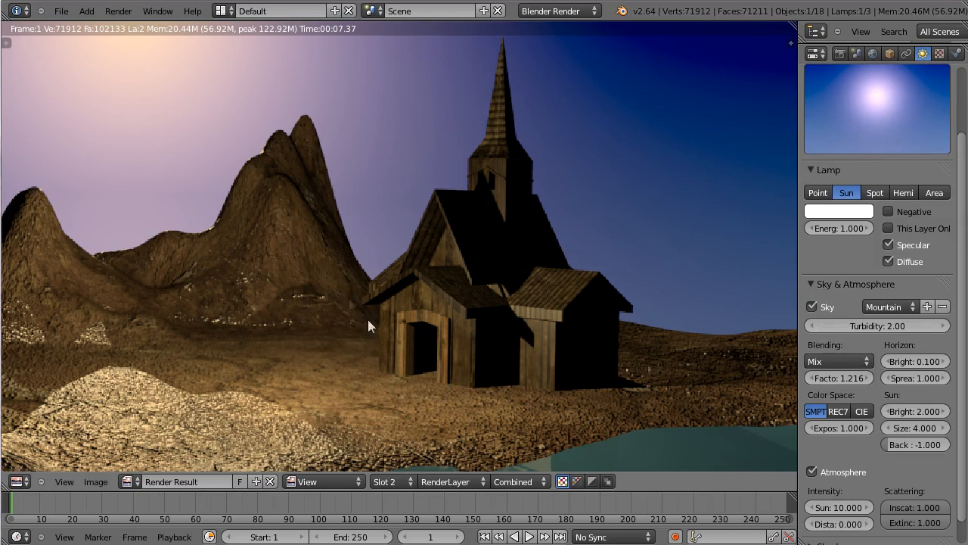
{"action": "key", "text": "j"}
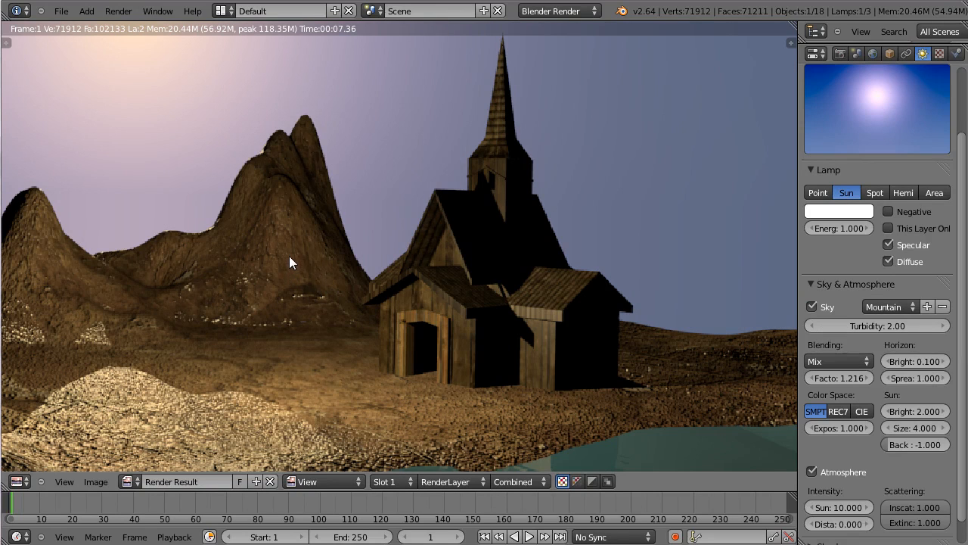
{"action": "key", "text": "Escape"}
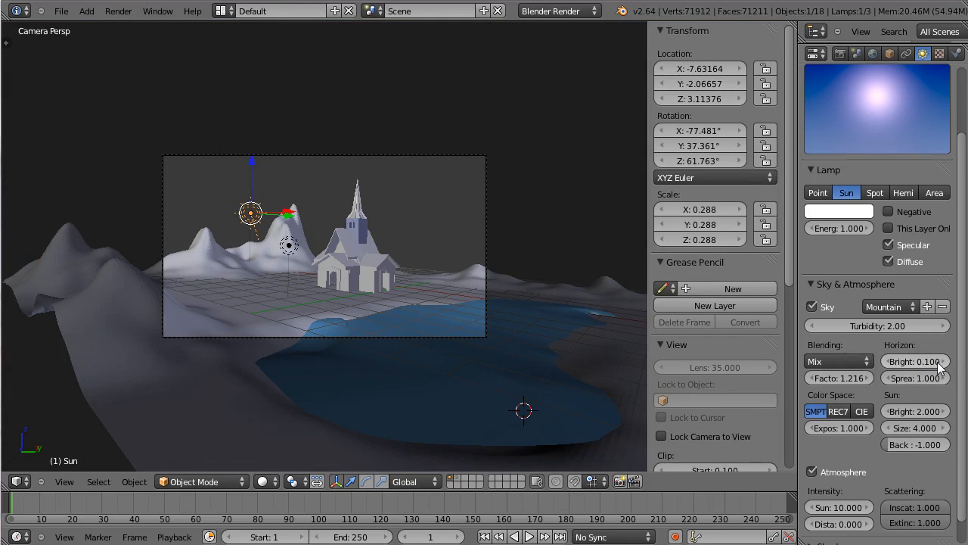
Step: Set the Horizon brightness of the Sun lamp's sky to 1
{"action": "mouse_move", "coordinate": [922, 362]}
{"action": "left_mouse_down"}
{"action": "mouse_move", "coordinate": [870, 371]}
{"action": "mouse_move", "coordinate": [943, 370]}
{"action": "mouse_move", "coordinate": [885, 369]}
{"action": "mouse_move", "coordinate": [938, 371]}
{"action": "mouse_move", "coordinate": [902, 369]}
{"action": "mouse_move", "coordinate": [938, 367]}
{"action": "mouse_move", "coordinate": [920, 359]}
{"action": "left_mouse_up"}
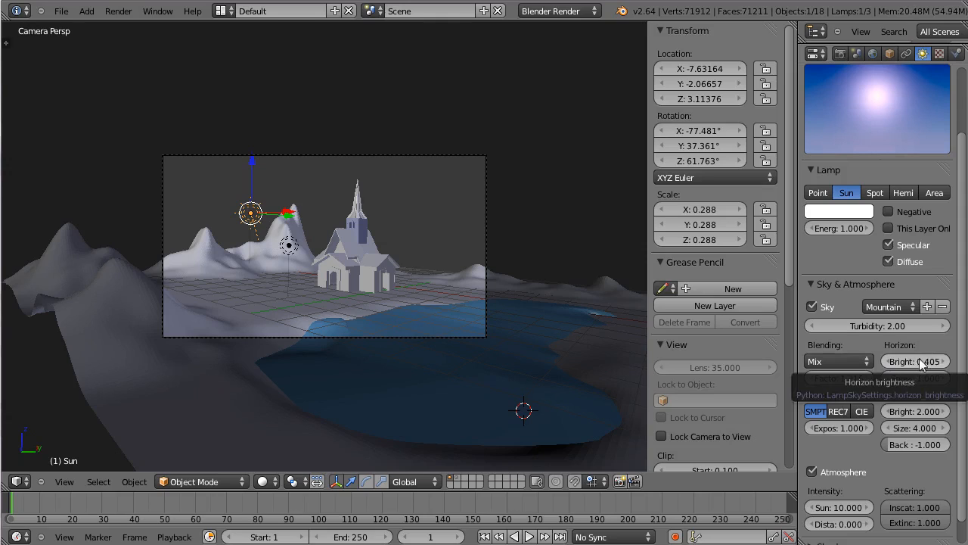
{"action": "left_click", "coordinate": [919, 364]}
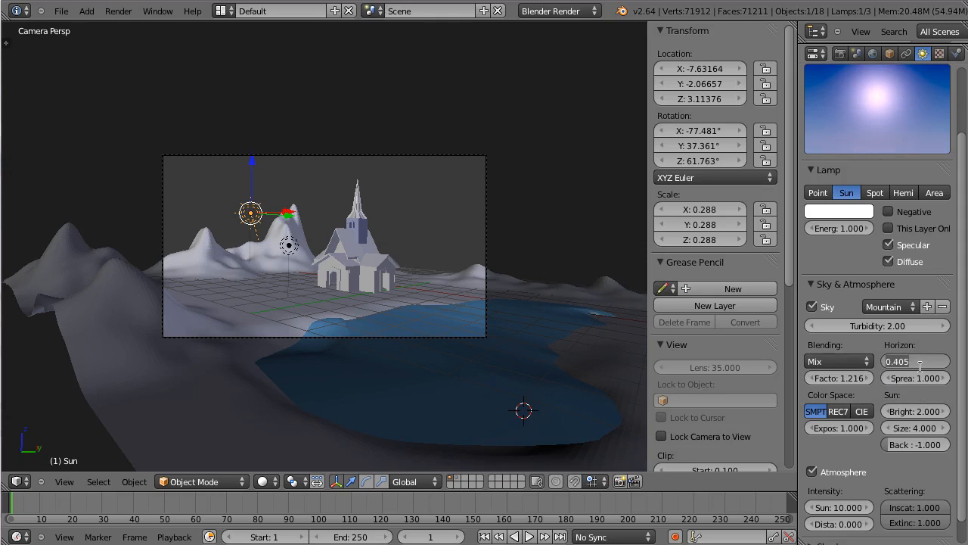
{"action": "type", "text": "1"}
{"action": "key", "text": "Return"}
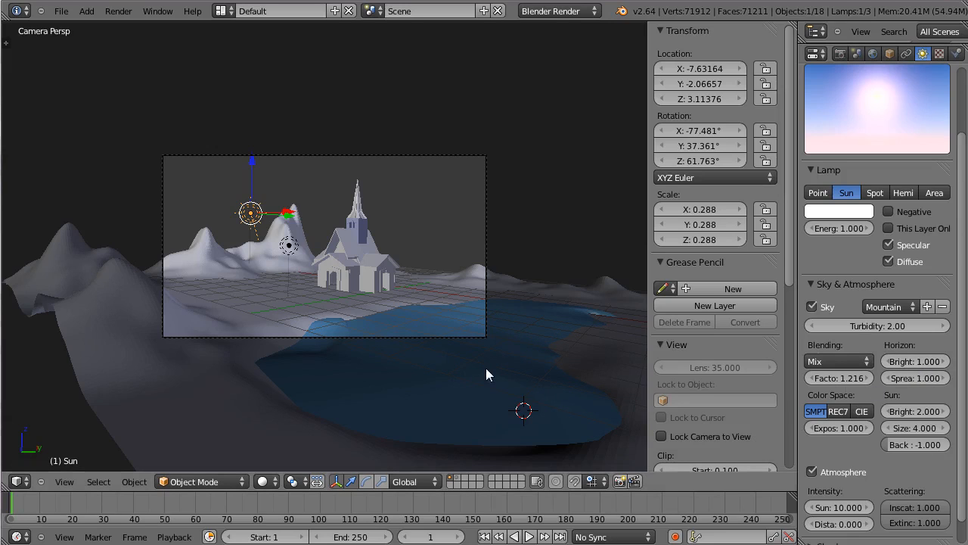
Step: Render the brighter horizon into Slot 1, compare it repeatedly with Slot 2, and return to the scene
{"action": "key", "text": "F12"}
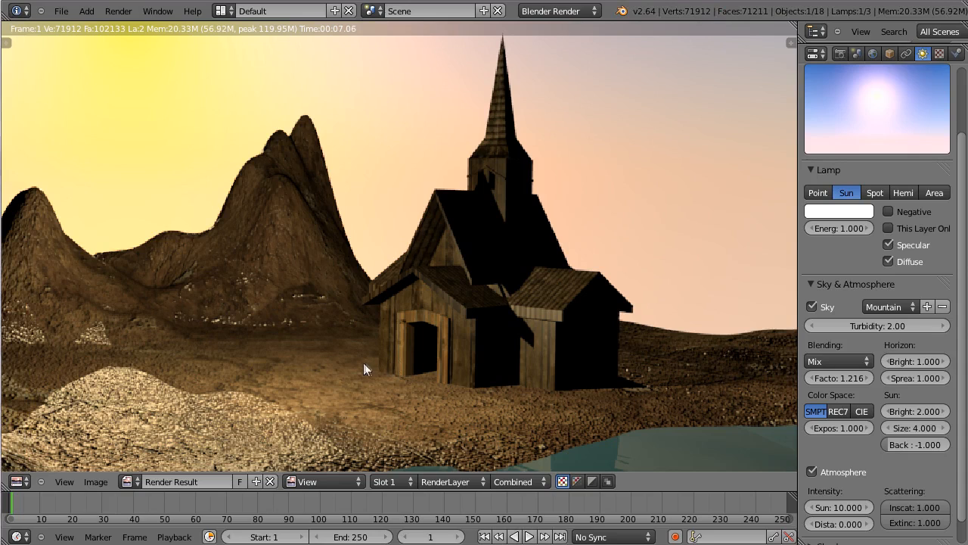
{"action": "key", "text": "j"}
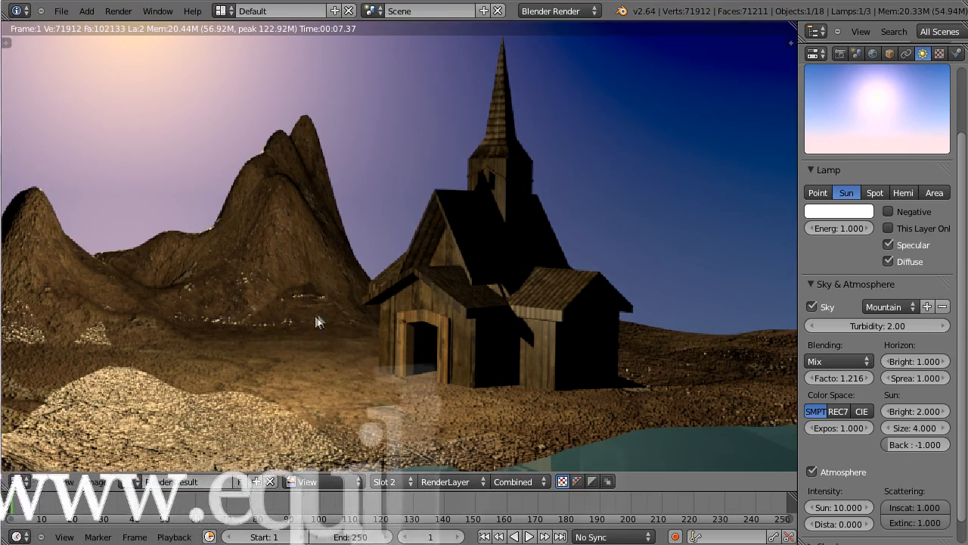
{"action": "key", "text": "j"}
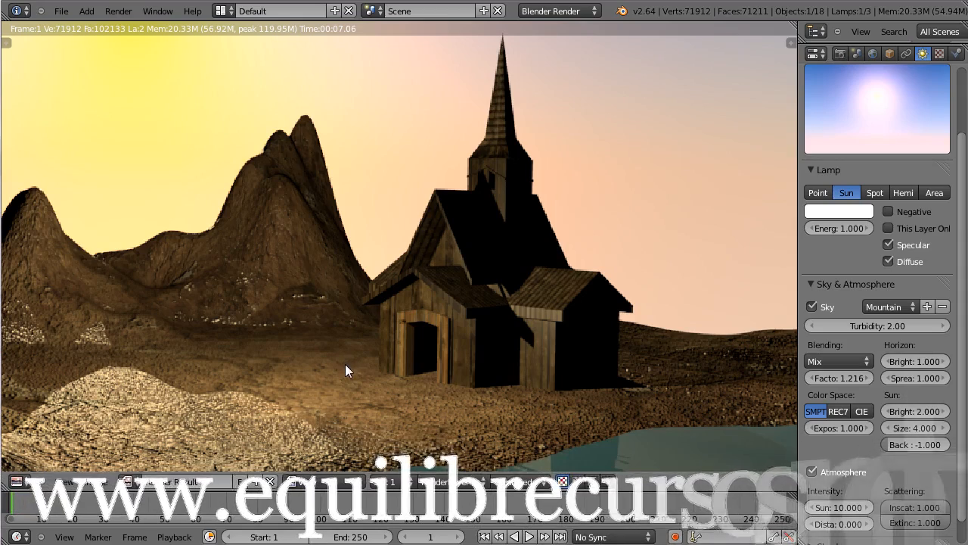
{"action": "key", "text": "j"}
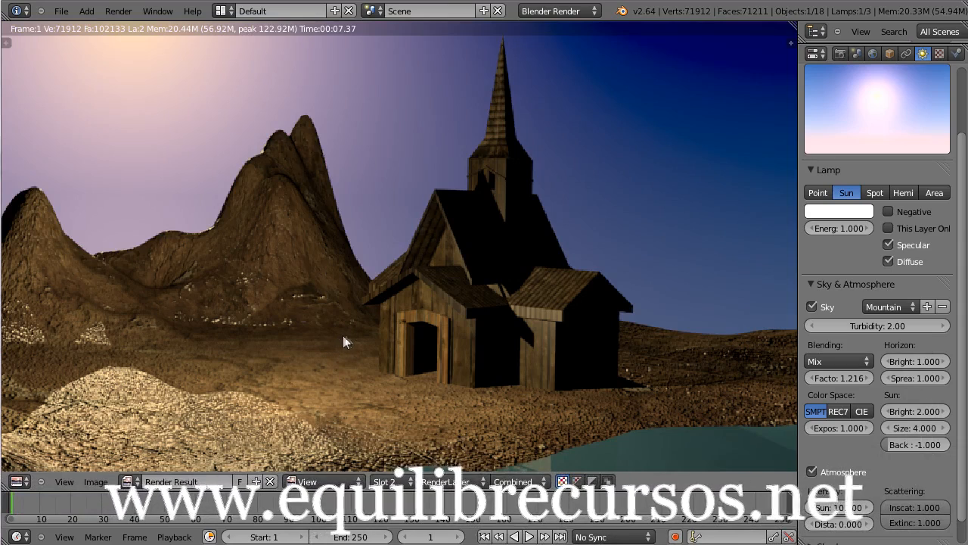
{"action": "key", "text": "Escape"}
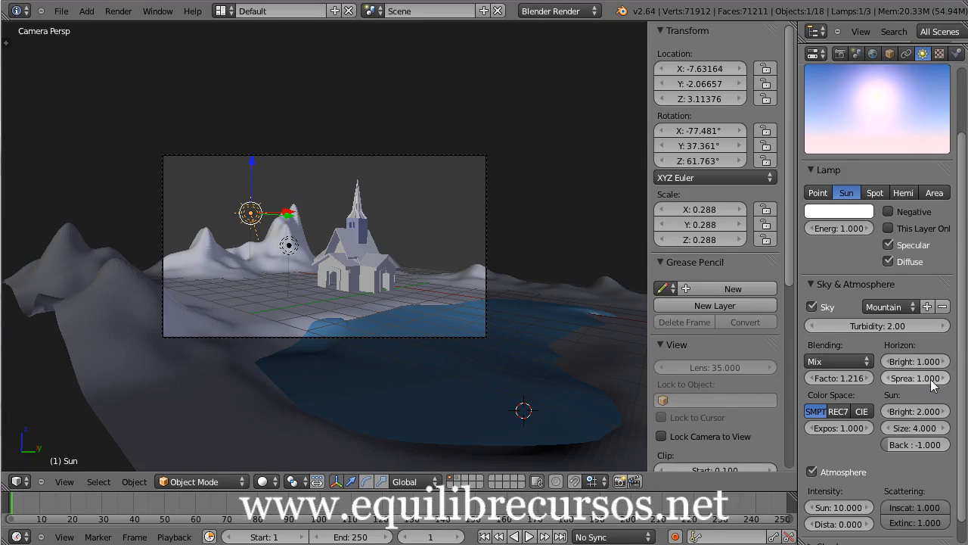
Step: Set the sky's Horizon brightness to 0.6 and the Horizon spread to 0.9
{"action": "left_click_drag", "start_coordinate": [943, 381], "coordinate": [929, 384]}
{"action": "left_click_drag", "start_coordinate": [910, 378], "coordinate": [898, 382]}
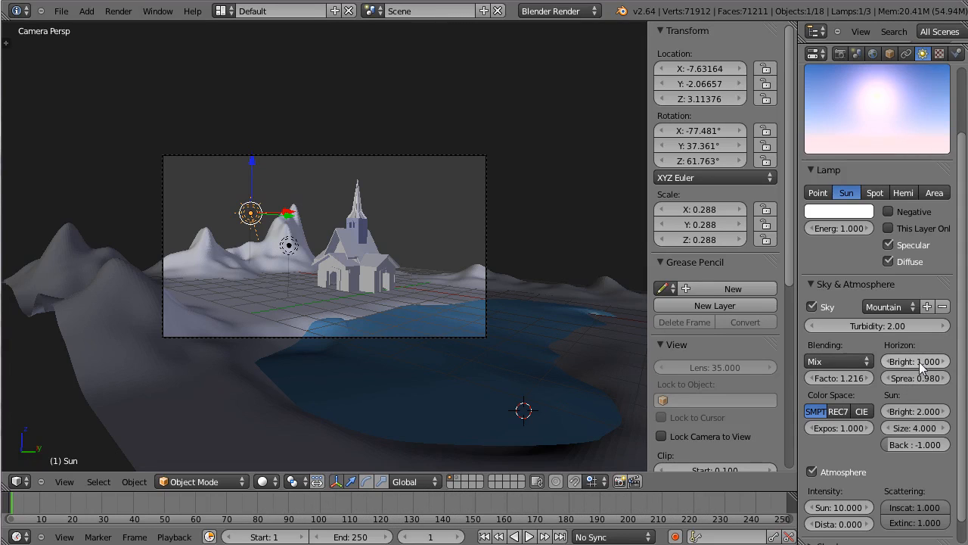
{"action": "left_click", "coordinate": [919, 361]}
{"action": "type", "text": ".6"}
{"action": "key", "text": "Return"}
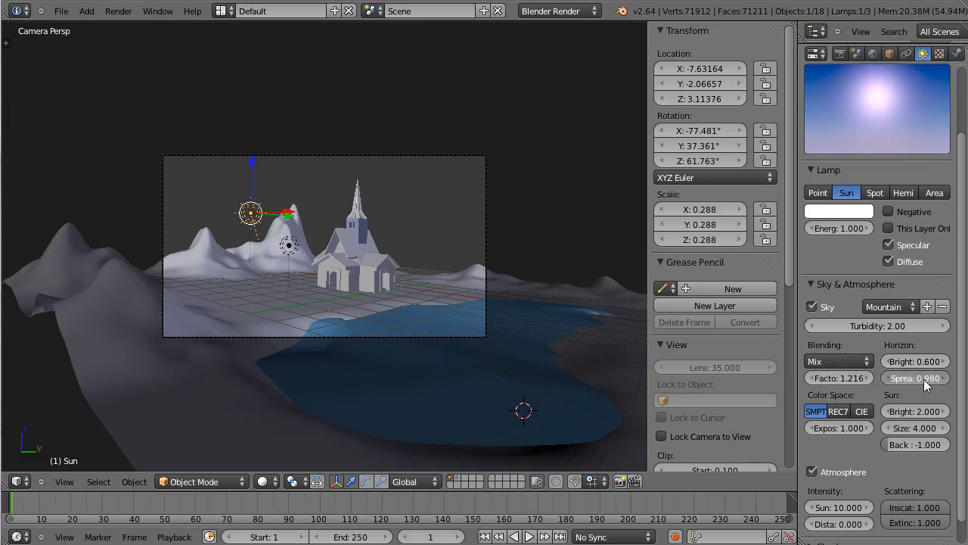
{"action": "left_click", "coordinate": [924, 379]}
{"action": "key", "text": "BackSpace"}
{"action": "type", "text": "0.9"}
{"action": "key", "text": "Return"}
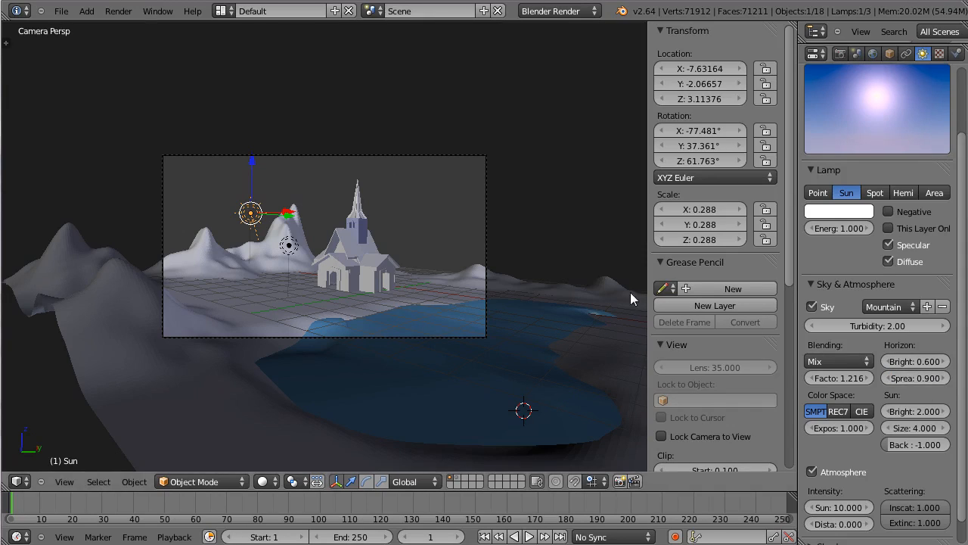
Step: Render the adjusted horizon into Slot 2, compare it with the Slot 1 render, and return to the scene
{"action": "key", "text": "F12"}
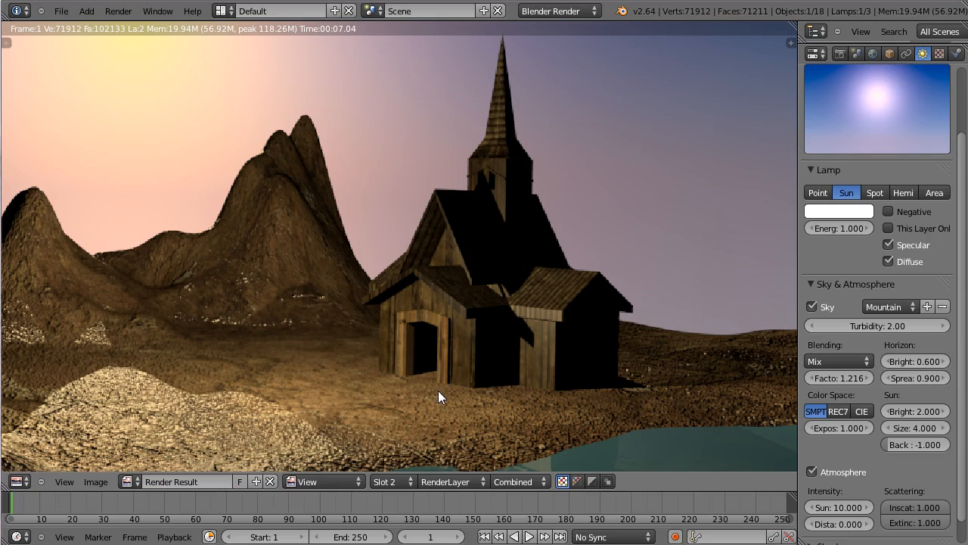
{"action": "key", "text": "j"}
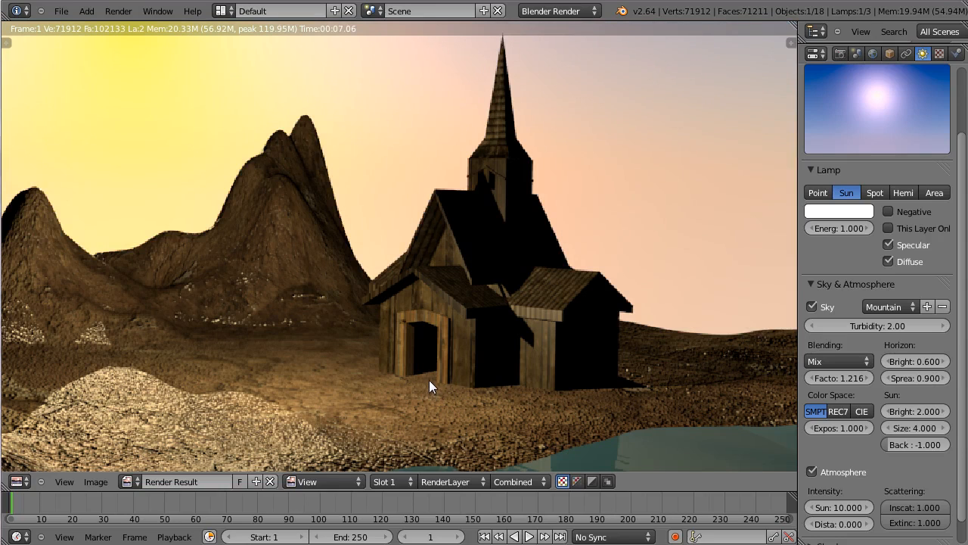
{"action": "key", "text": "j"}
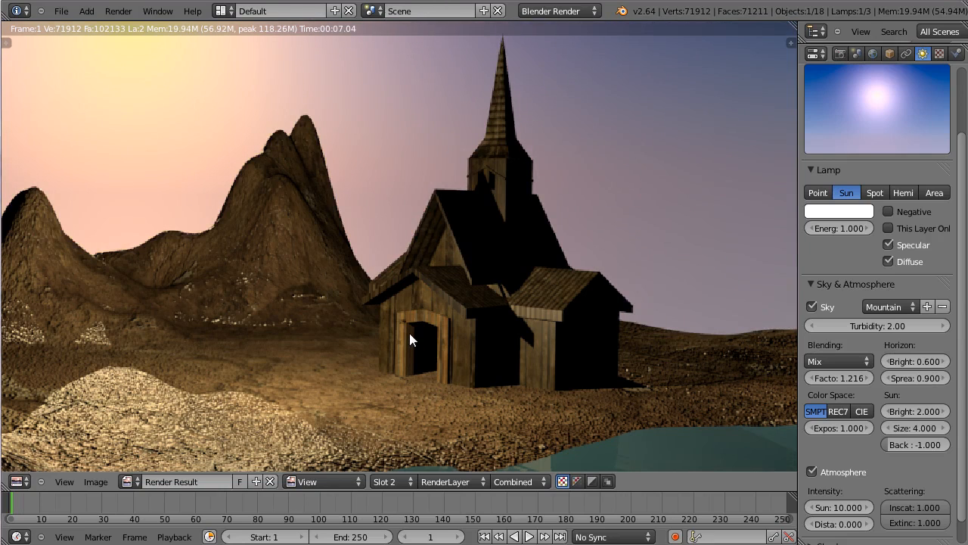
{"action": "key", "text": "Escape"}
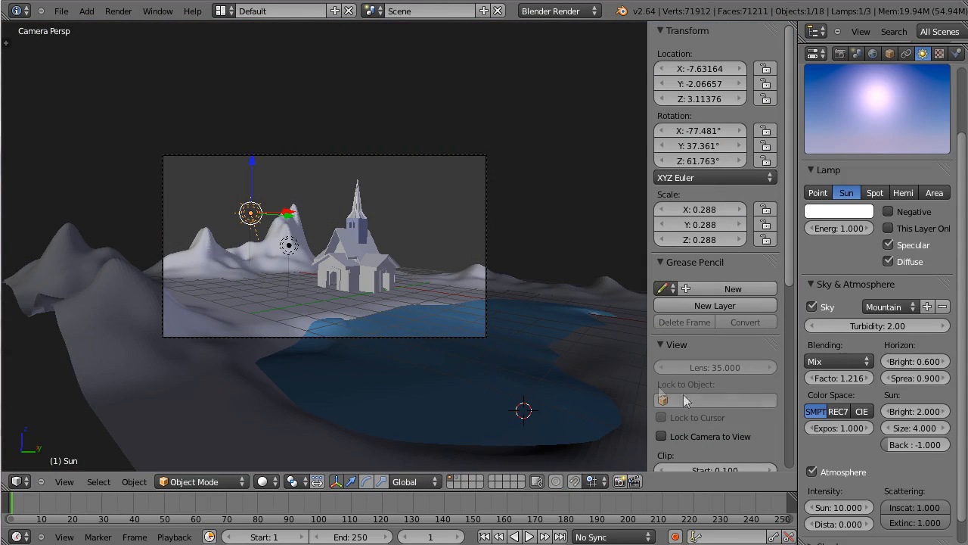
Step: Set the sky color space Exposure of the Sun lamp to 2
{"action": "left_click", "coordinate": [840, 428]}
{"action": "type", "text": "2"}
{"action": "key", "text": "Return"}
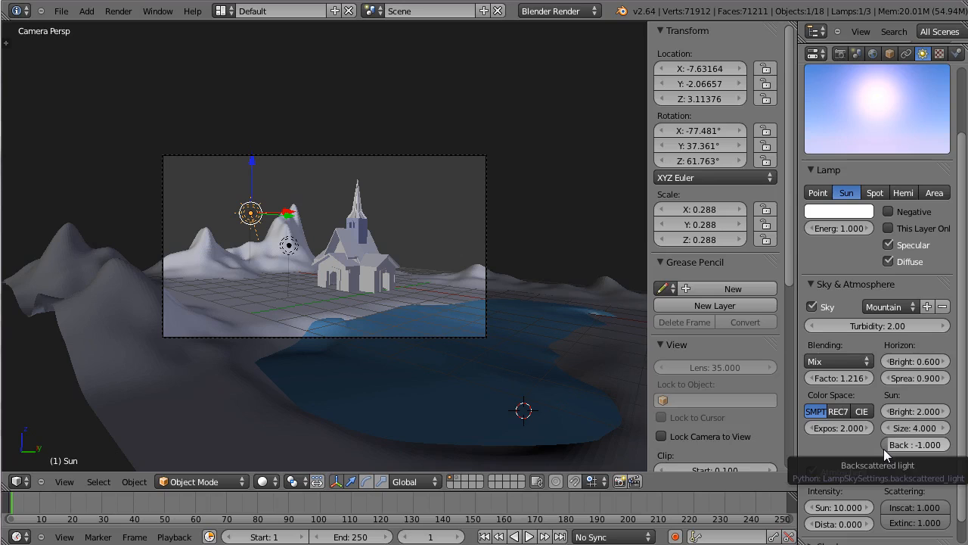
Step: Render the higher-exposure sky into Slot 2, compare it with Slot 1, and return to the scene
{"action": "key", "text": "F12"}
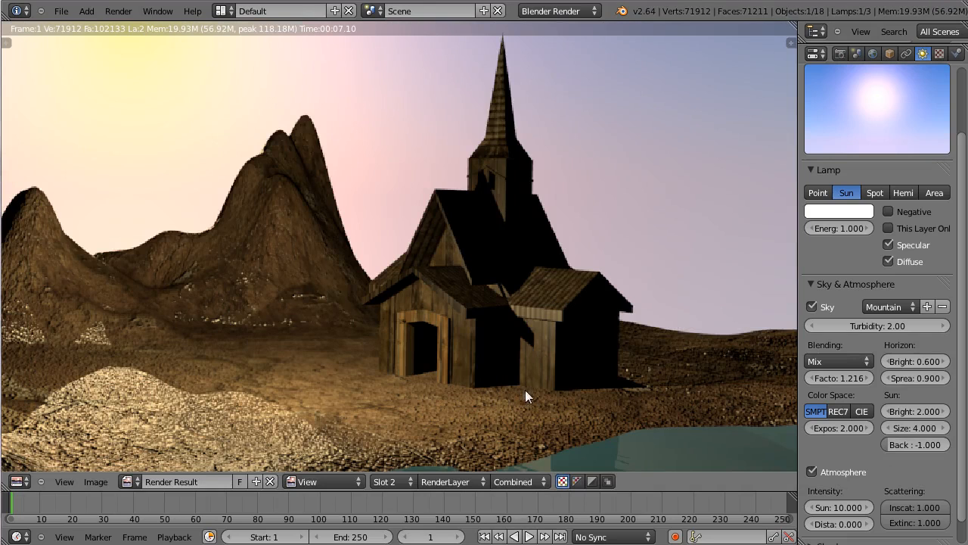
{"action": "key", "text": "j"}
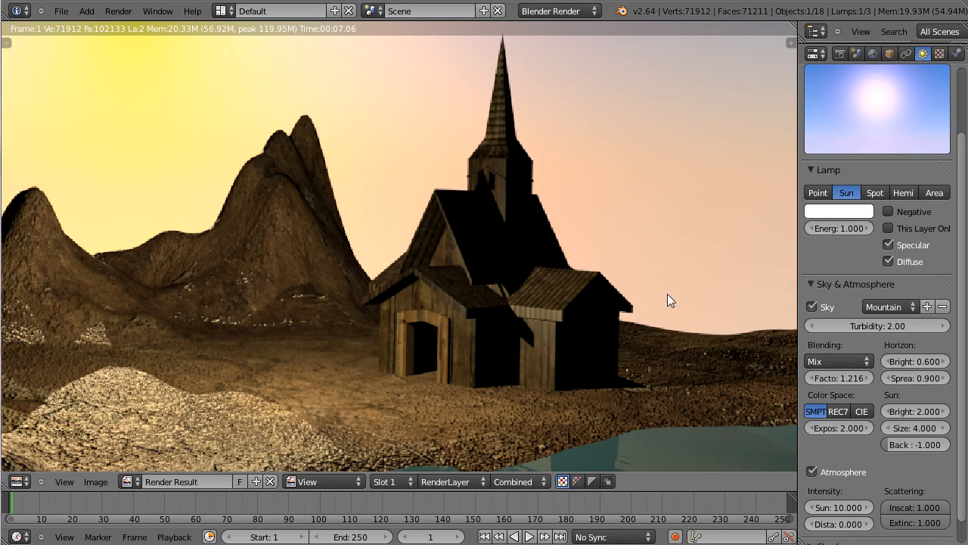
{"action": "key", "text": "j"}
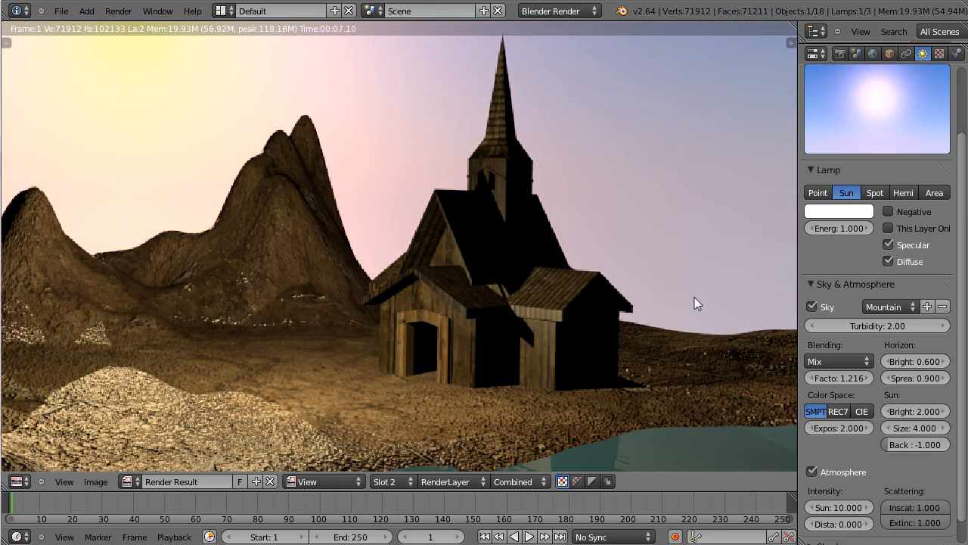
{"action": "key", "text": "j"}
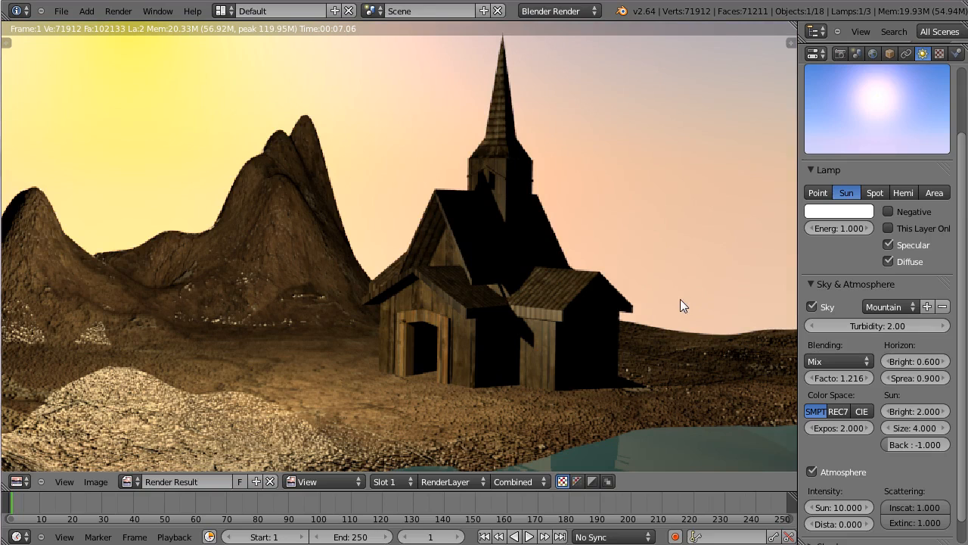
{"action": "key", "text": "Escape"}
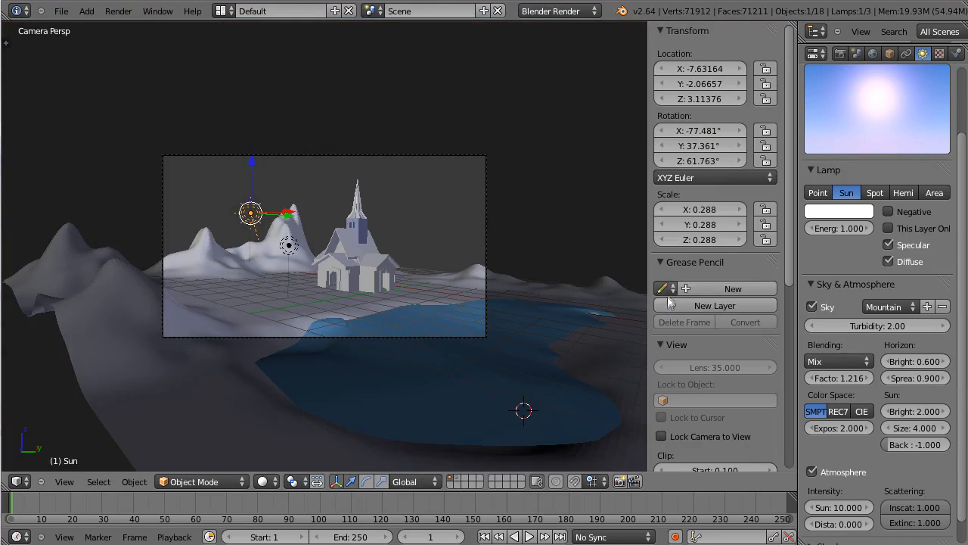
Step: Set the Sun brightness in the lamp's sky settings to 4
{"action": "left_click", "coordinate": [921, 411]}
{"action": "type", "text": "4"}
{"action": "key", "text": "Return"}
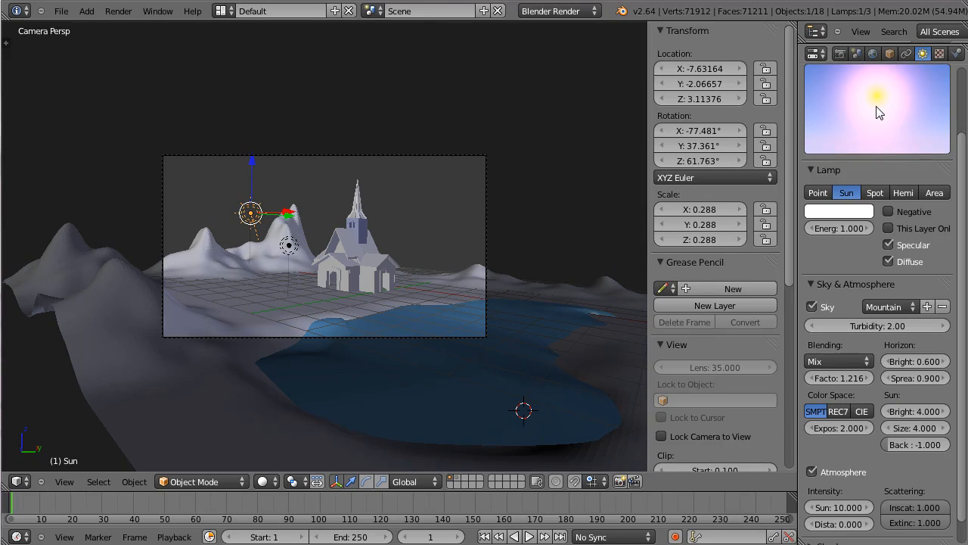
Step: Render the brighter sun into Slot 1, compare it with the Slot 2 render, and return to the scene
{"action": "key", "text": "F12"}
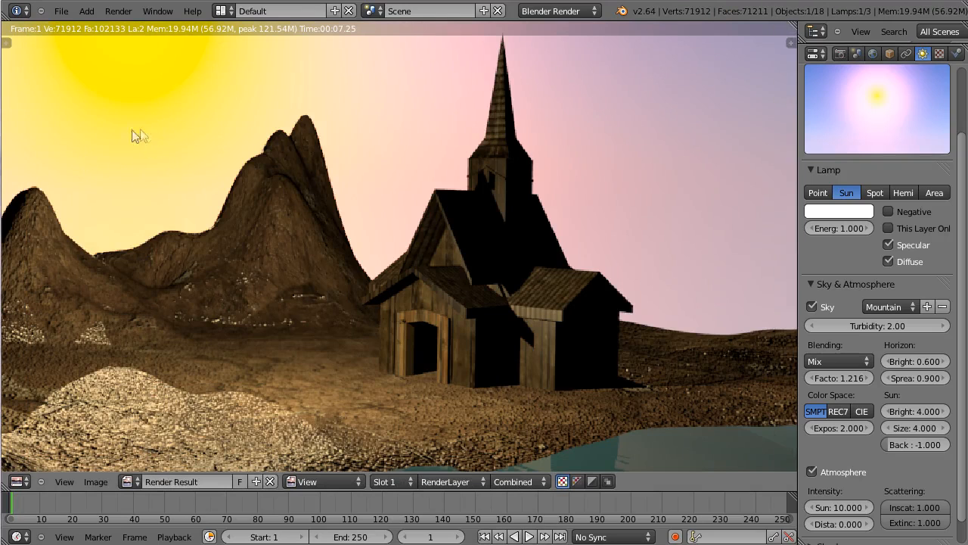
{"action": "key", "text": "j"}
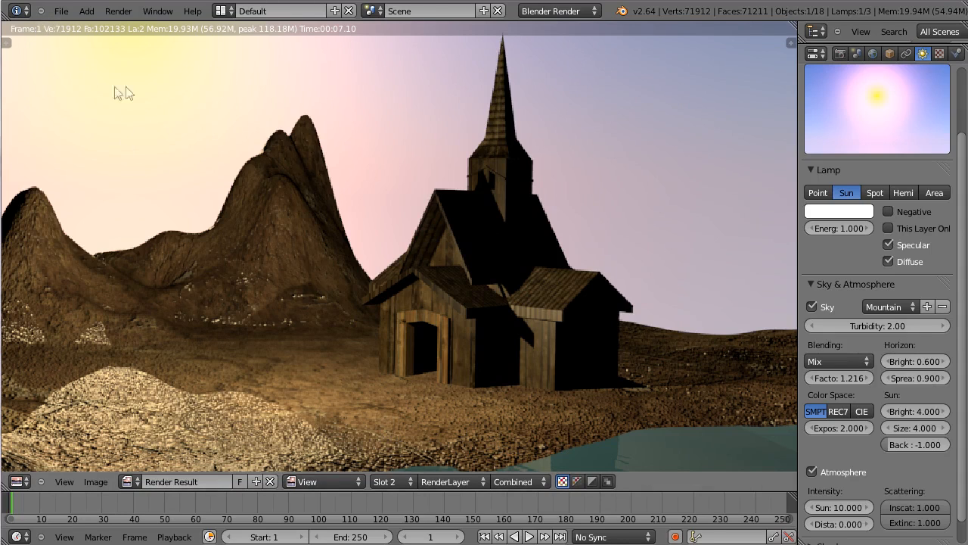
{"action": "key", "text": "Escape"}
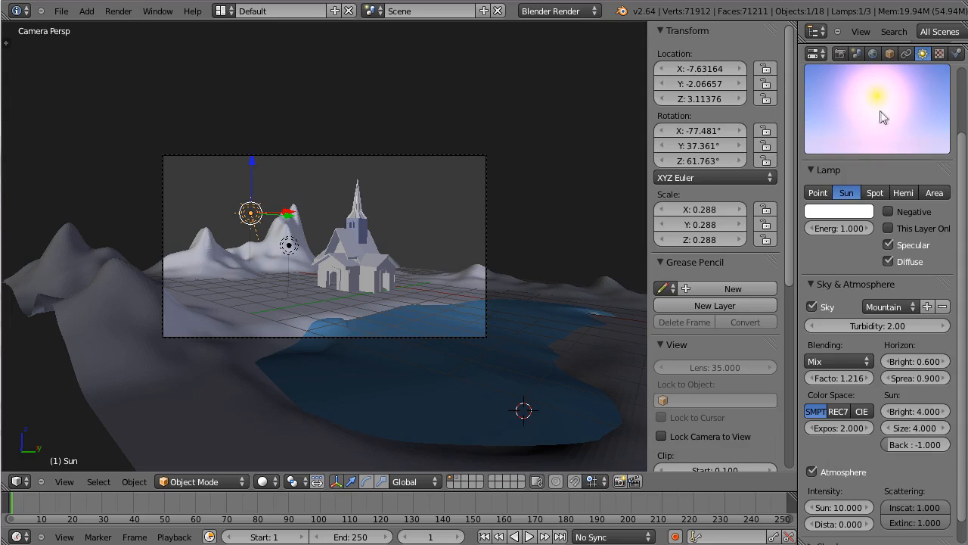
Step: Set the Sun size in the lamp's sky settings to 10
{"action": "left_click", "coordinate": [922, 429]}
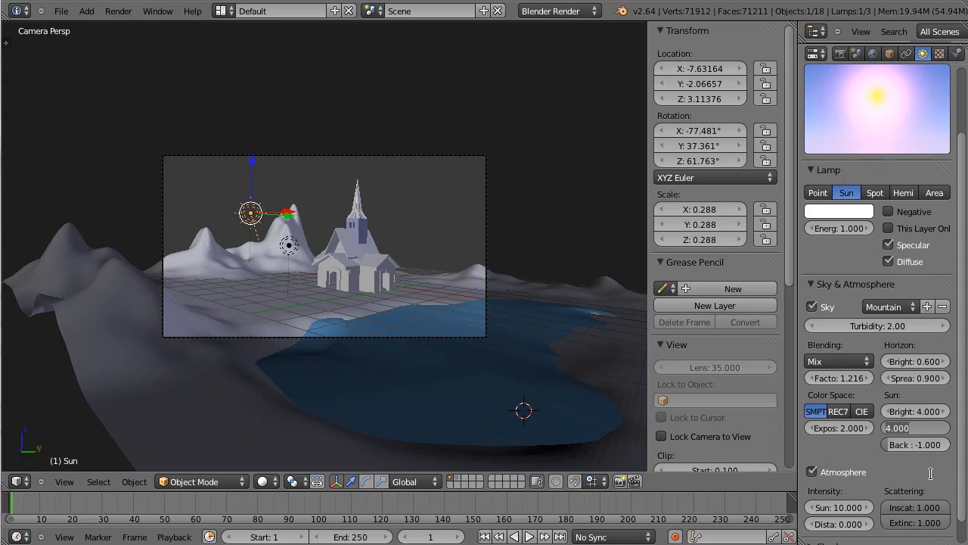
{"action": "type", "text": "10"}
{"action": "key", "text": "Return"}
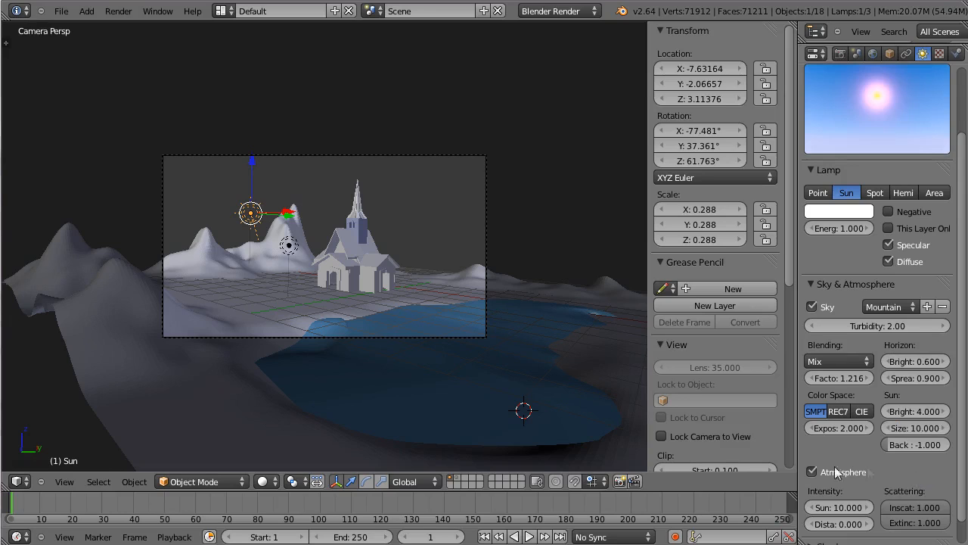
Step: Render the resized sun into Slot 2, compare it with the Slot 1 render, and return to the scene
{"action": "key", "text": "F12"}
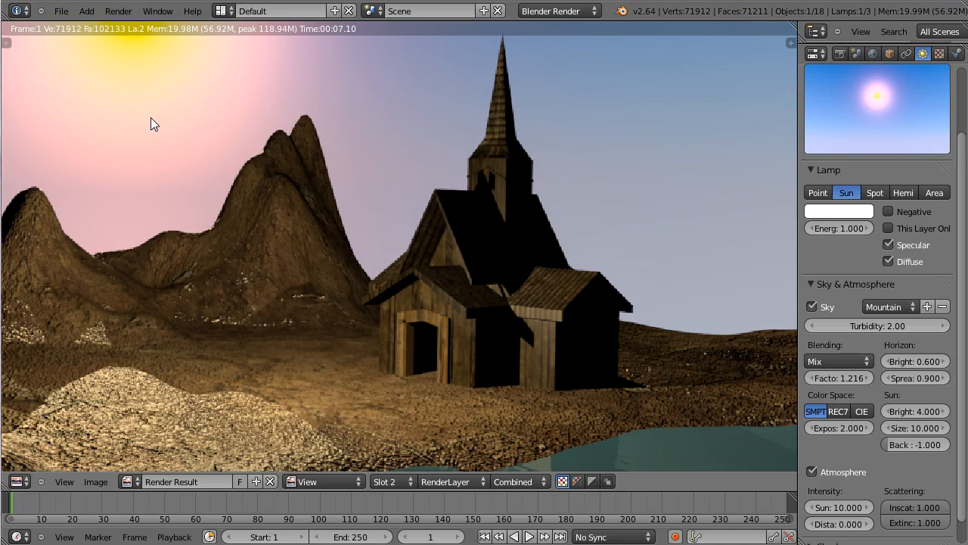
{"action": "key", "text": "j"}
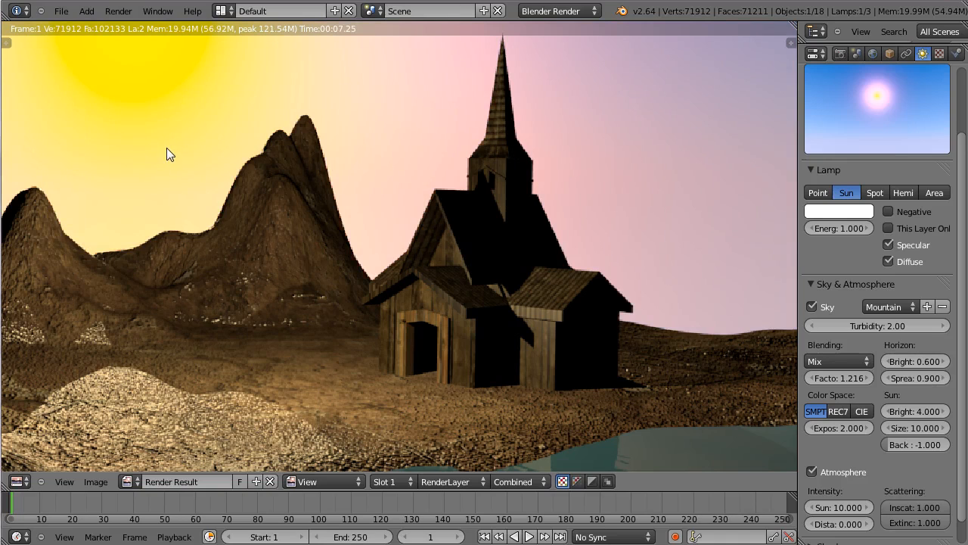
{"action": "key", "text": "j"}
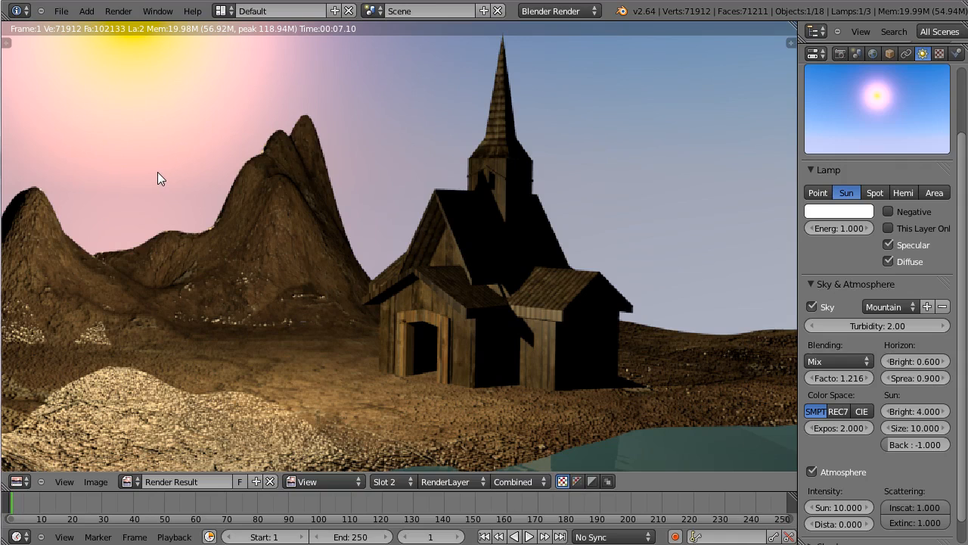
{"action": "key", "text": "j"}
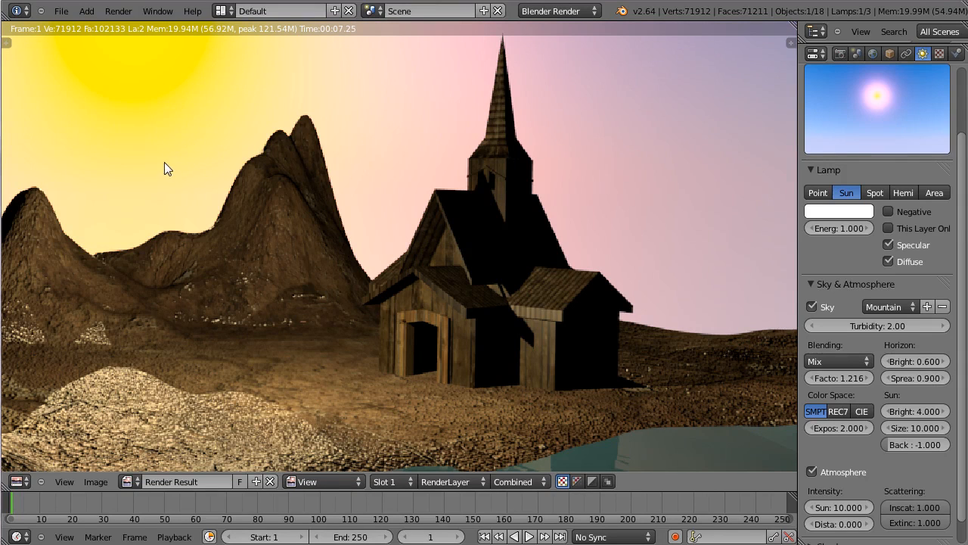
{"action": "key", "text": "Escape"}
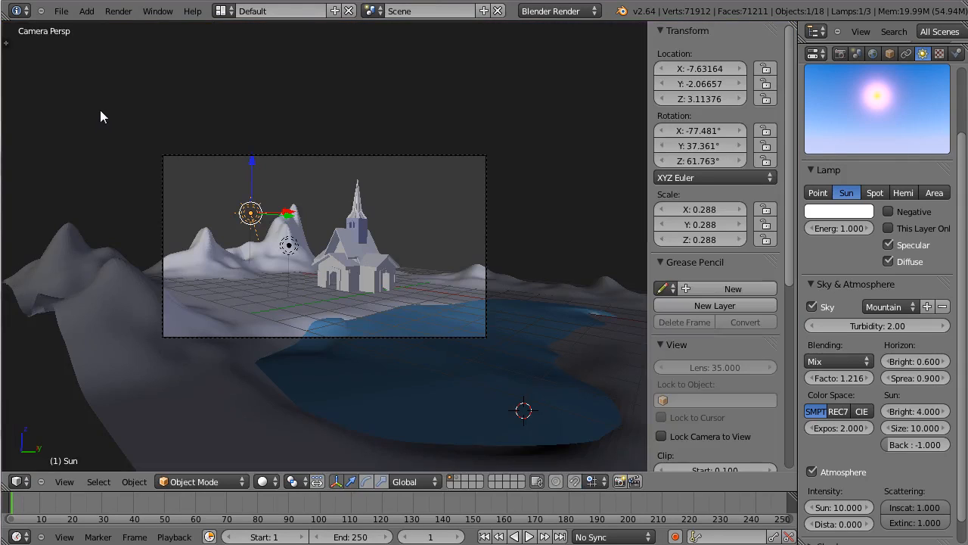
Step: Set the sun's backscattered light in the lamp's sky settings to 0
{"action": "left_click", "coordinate": [906, 446]}
{"action": "type", "text": "0"}
{"action": "key", "text": "Return"}
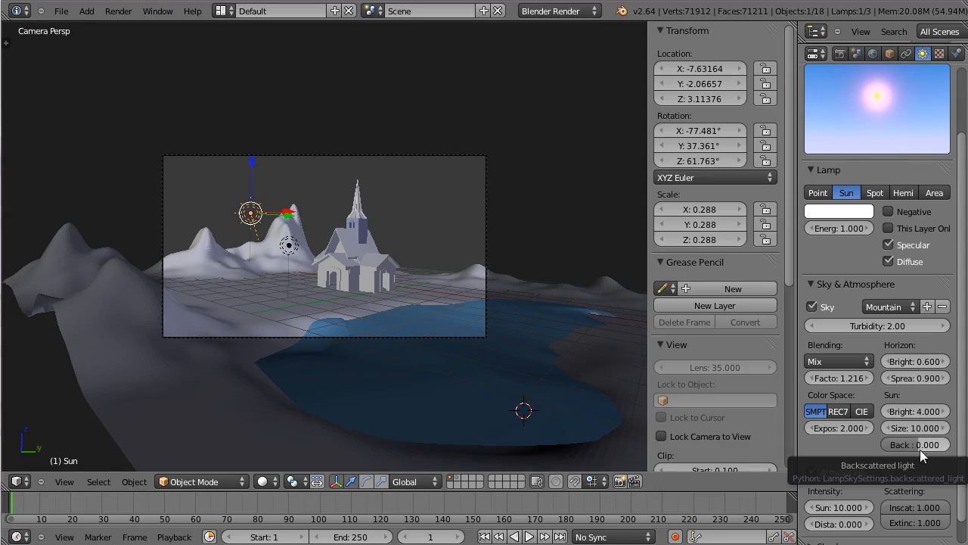
Step: Render the backscattered light change into Slot 1, compare it with Slot 2, and return to the scene
{"action": "key", "text": "F12"}
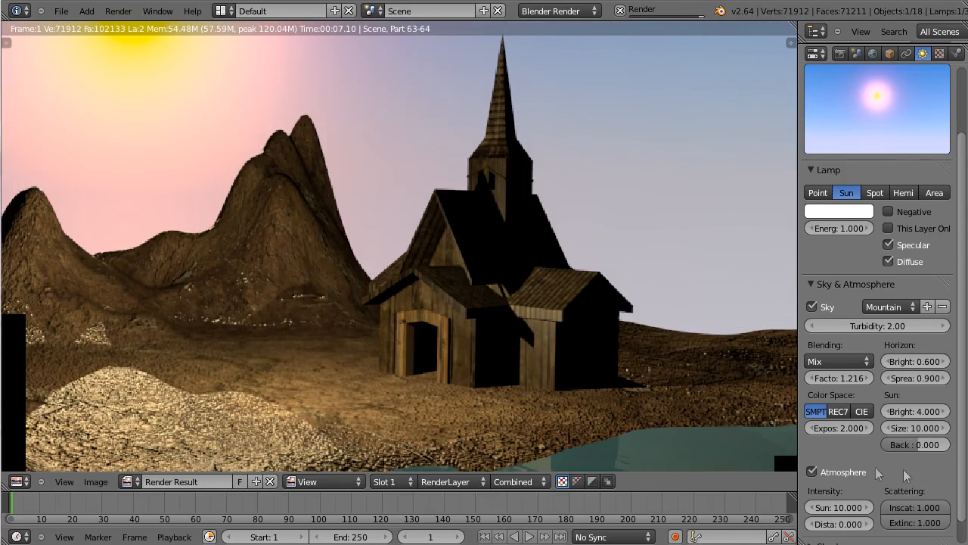
{"action": "key", "text": "j"}
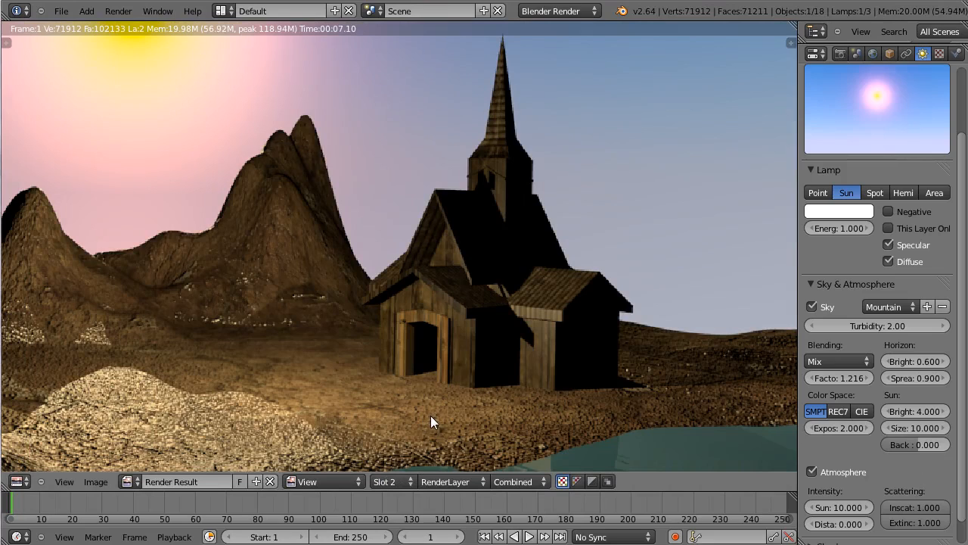
{"action": "key", "text": "j"}
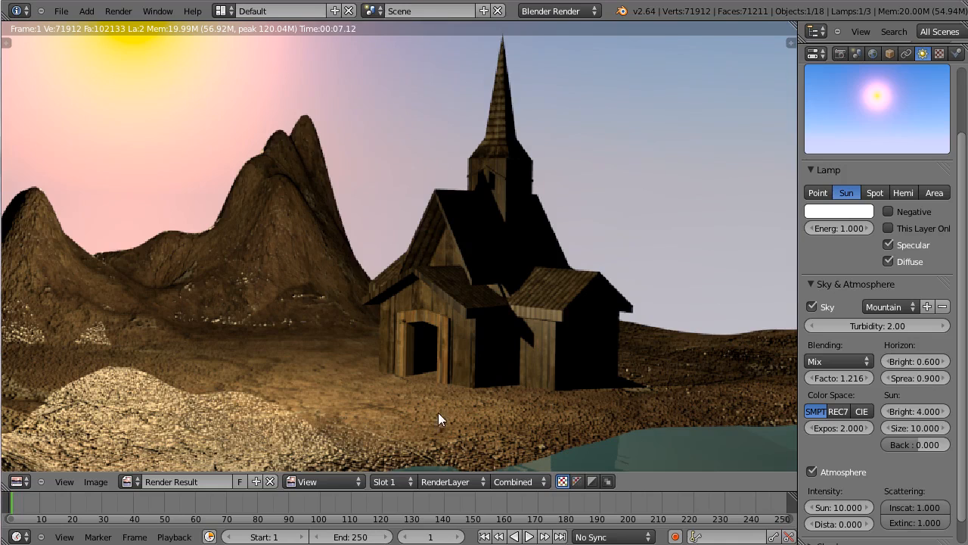
{"action": "key", "text": "j"}
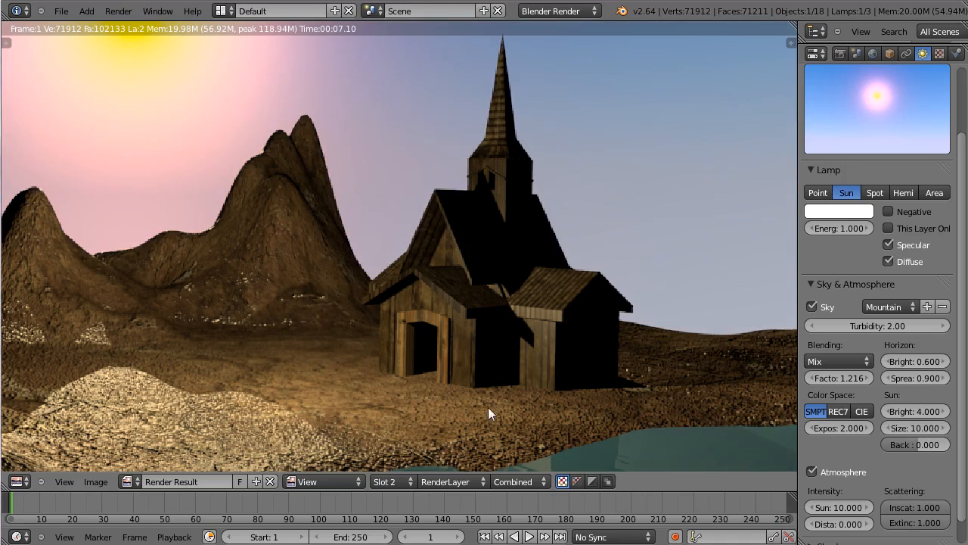
{"action": "key", "text": "Escape"}
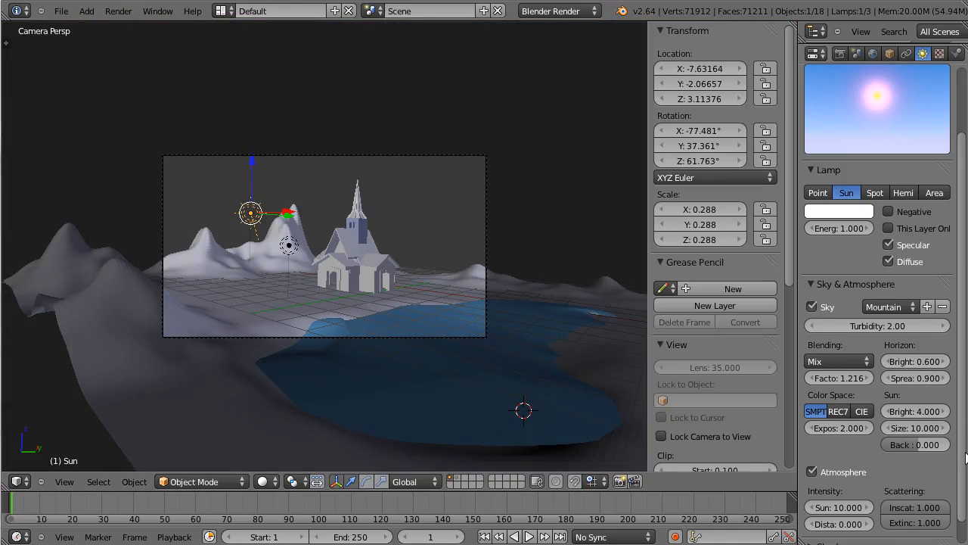
Step: Set the atmosphere's Sun intensity to 1 and its Distance factor to 1
{"action": "scroll", "coordinate": [966, 456], "scroll_direction": "down", "scroll_amount": 2}
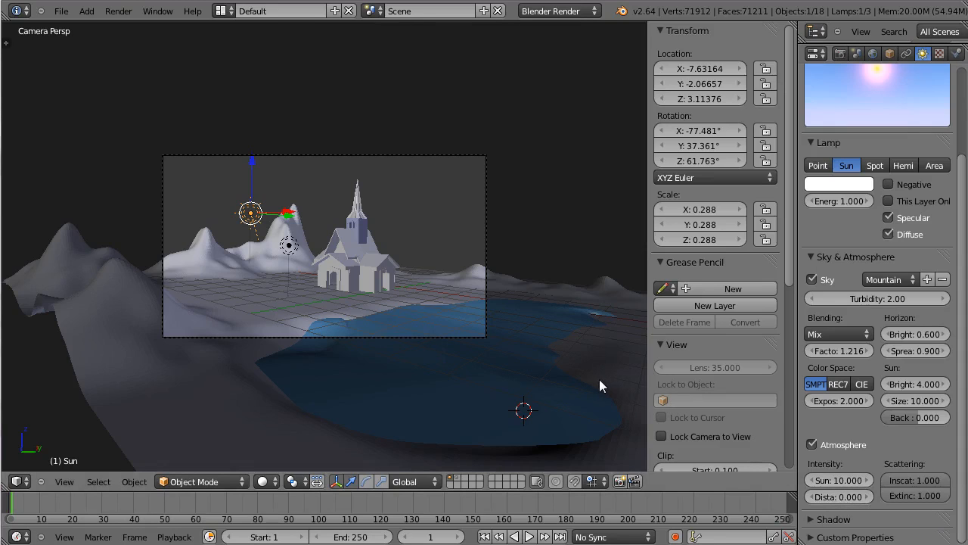
{"action": "left_click", "coordinate": [838, 496]}
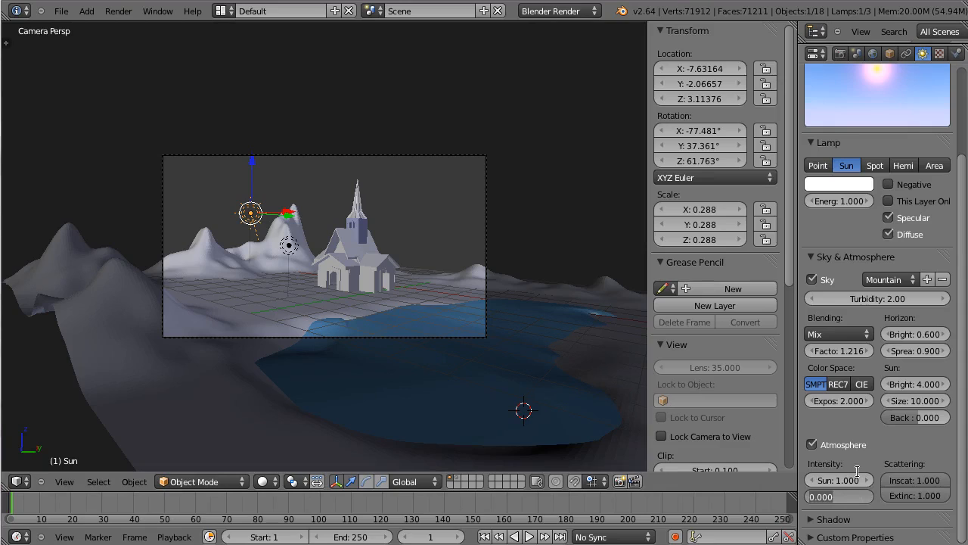
{"action": "type", "text": "1"}
{"action": "key", "text": "Return"}
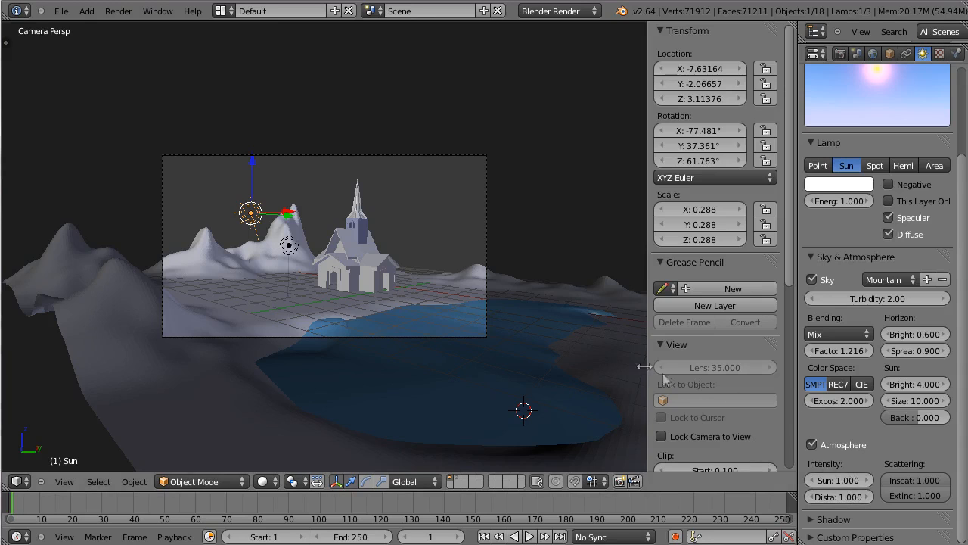
Step: Render the new atmosphere intensity into Slot 2, compare it repeatedly with Slot 1, and return to the scene
{"action": "key", "text": "F12"}
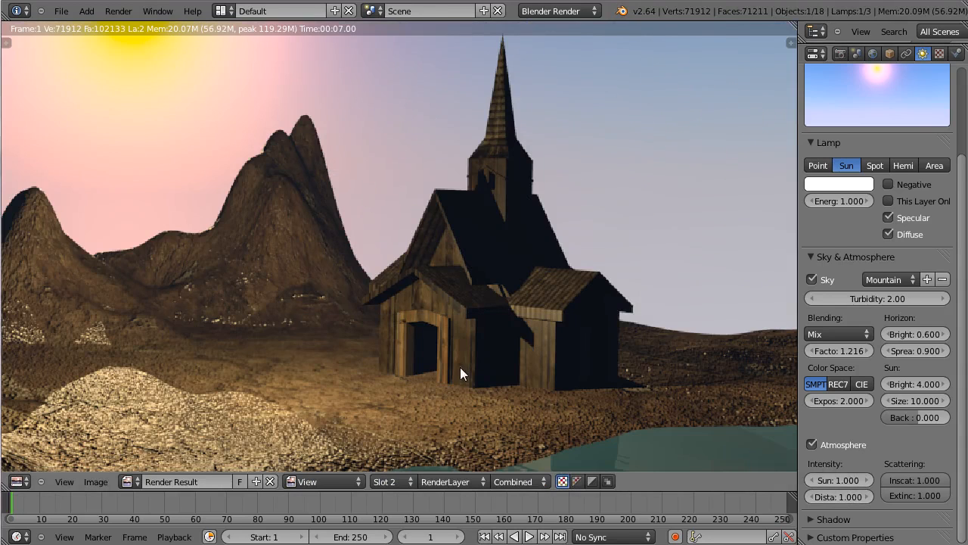
{"action": "key", "text": "j"}
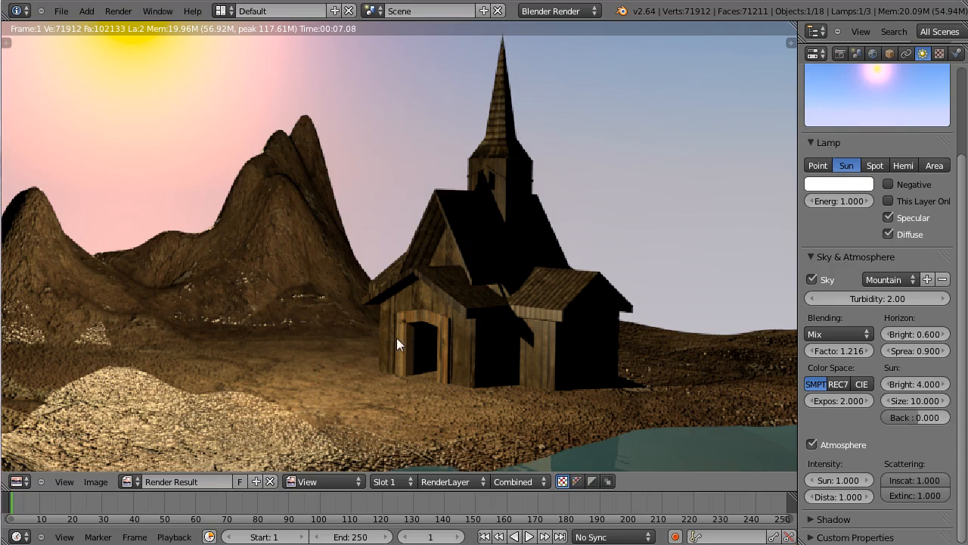
{"action": "key", "text": "j"}
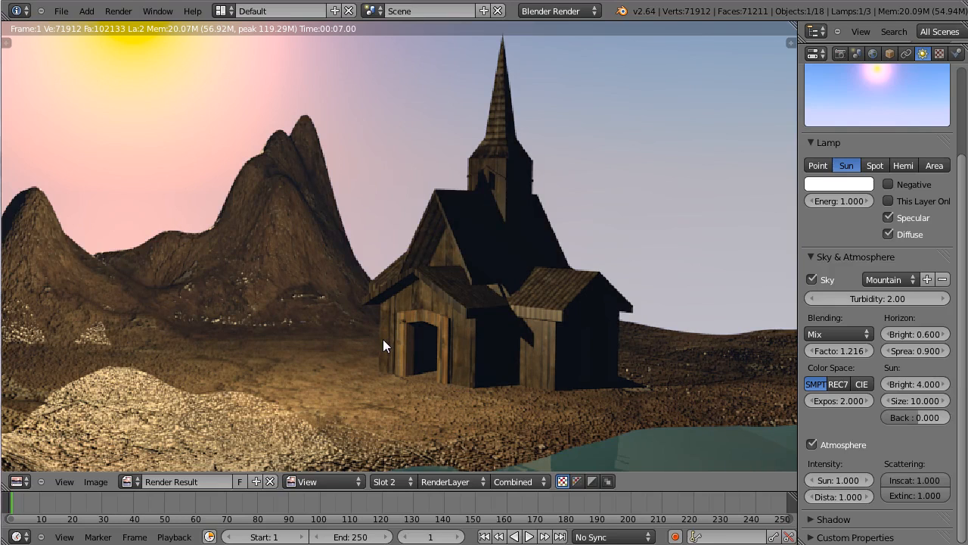
{"action": "key", "text": "j"}
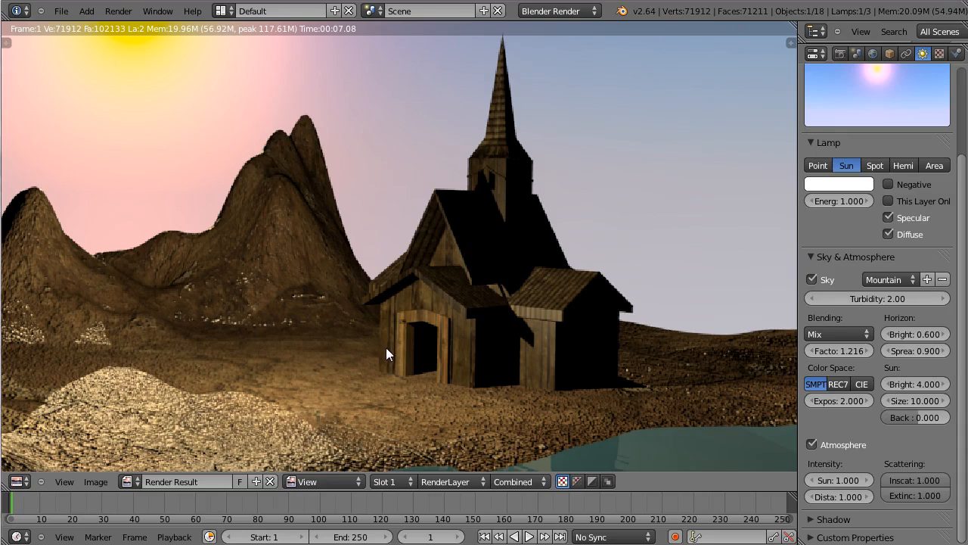
{"action": "key", "text": "j"}
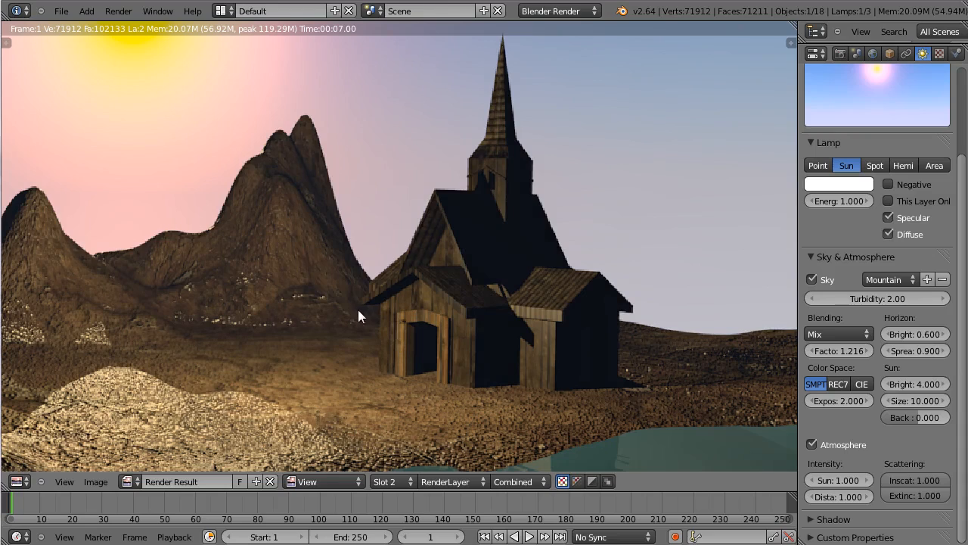
{"action": "key", "text": "Escape"}
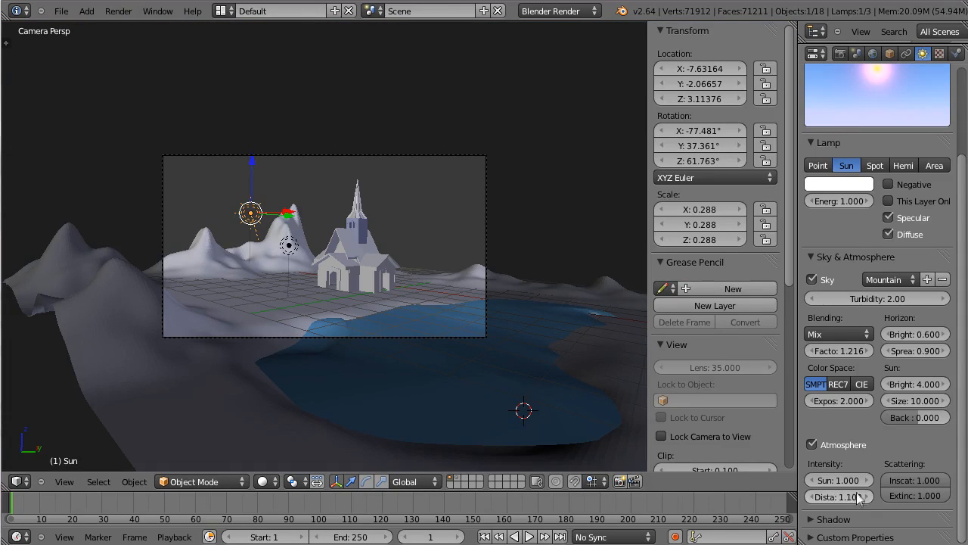
Step: Set the atmosphere's Distance factor to 3
{"action": "left_click", "coordinate": [851, 500]}
{"action": "type", "text": "3"}
{"action": "key", "text": "Return"}
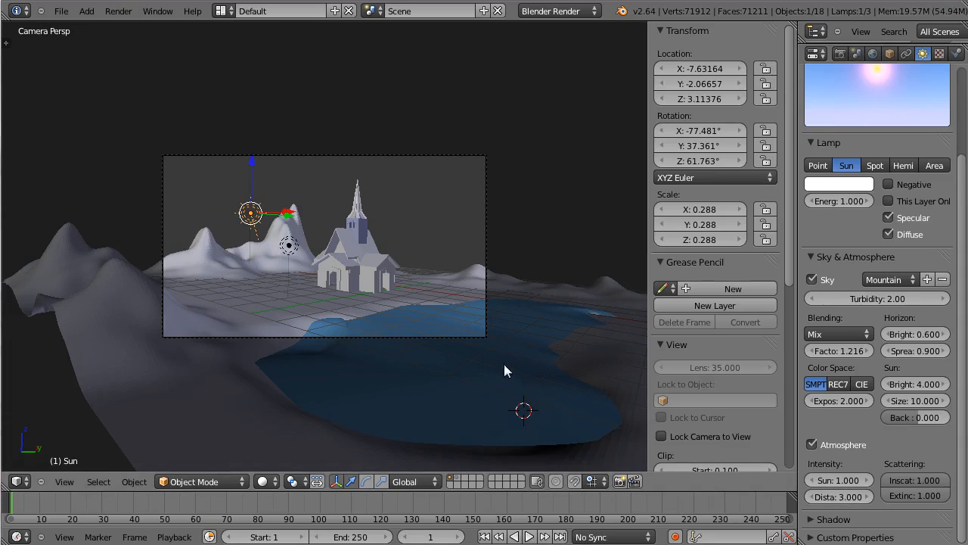
Step: Render the increased atmosphere distance into Slot 2, compare it repeatedly with Slot 1, and return to the scene
{"action": "key", "text": "F12"}
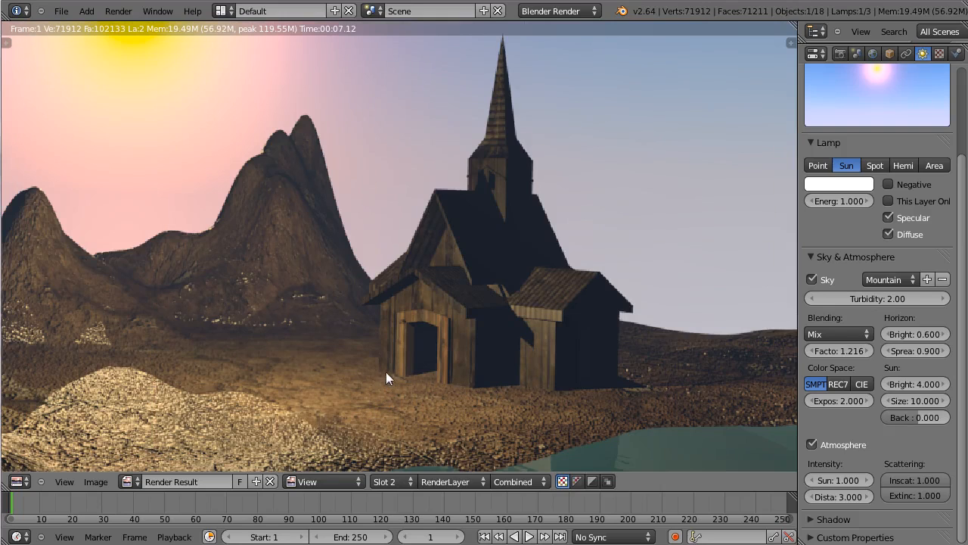
{"action": "key", "text": "j"}
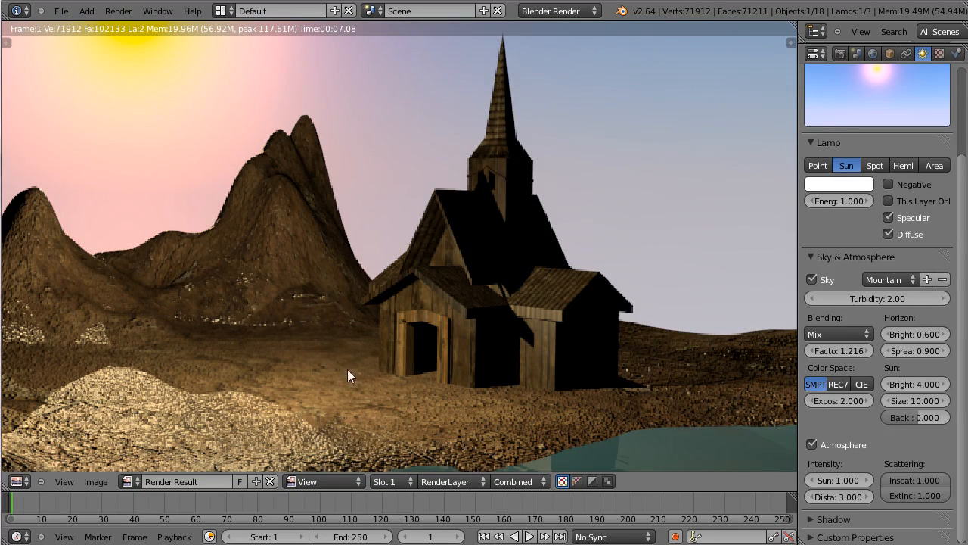
{"action": "key", "text": "j"}
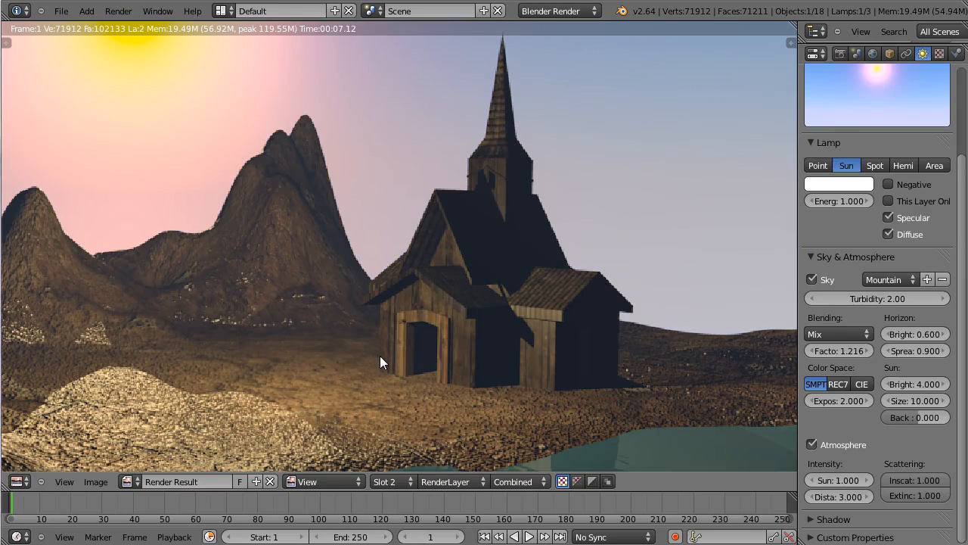
{"action": "key", "text": "j"}
{"action": "key", "text": "j"}
{"action": "scroll", "coordinate": [832, 476], "scroll_direction": "up", "scroll_amount": 1}
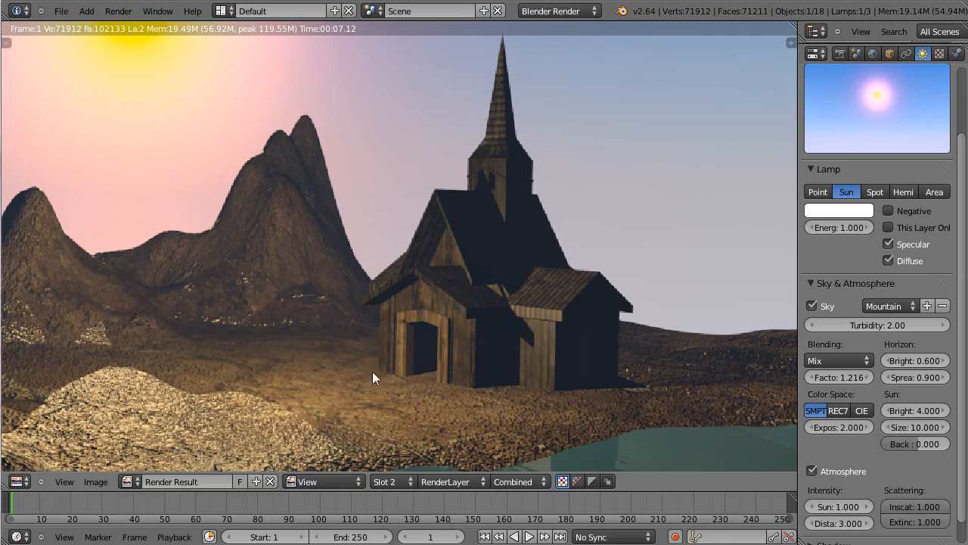
{"action": "key", "text": "Escape"}
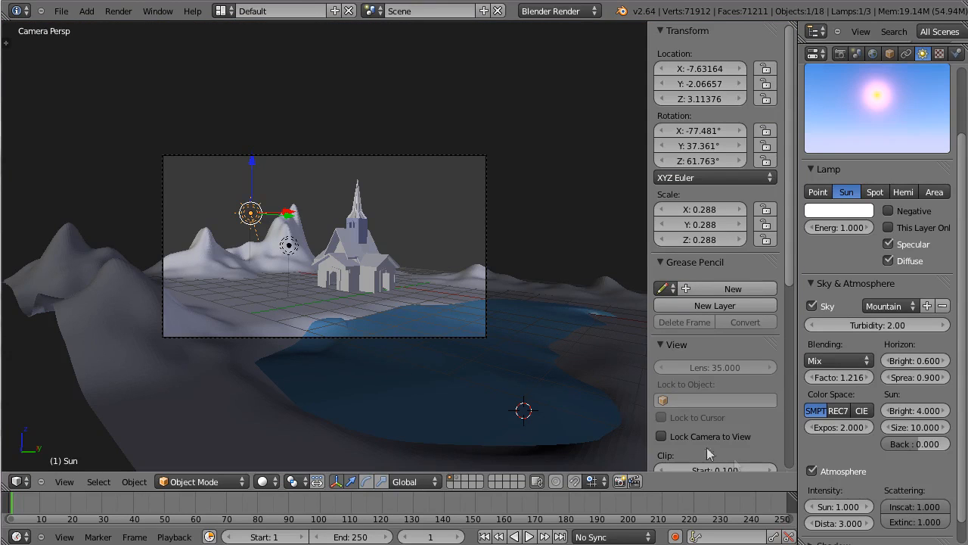
Step: Set the atmosphere's Inscattering to 0
{"action": "left_click", "coordinate": [922, 504]}
{"action": "type", "text": "0"}
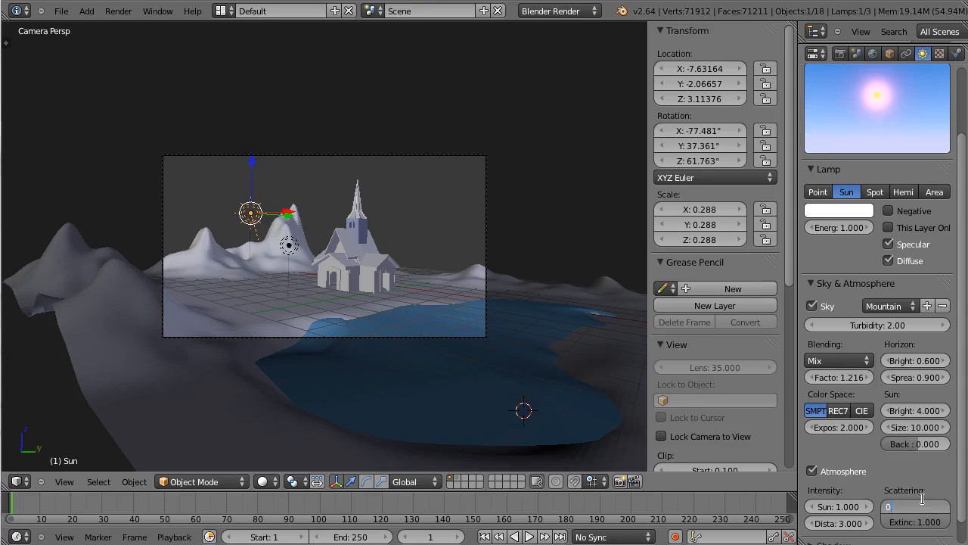
{"action": "key", "text": "Return"}
Step: Render the scene without inscattering into Slot 2, compare it with Slot 1, and restore Inscattering to 1
{"action": "key", "text": "F12"}
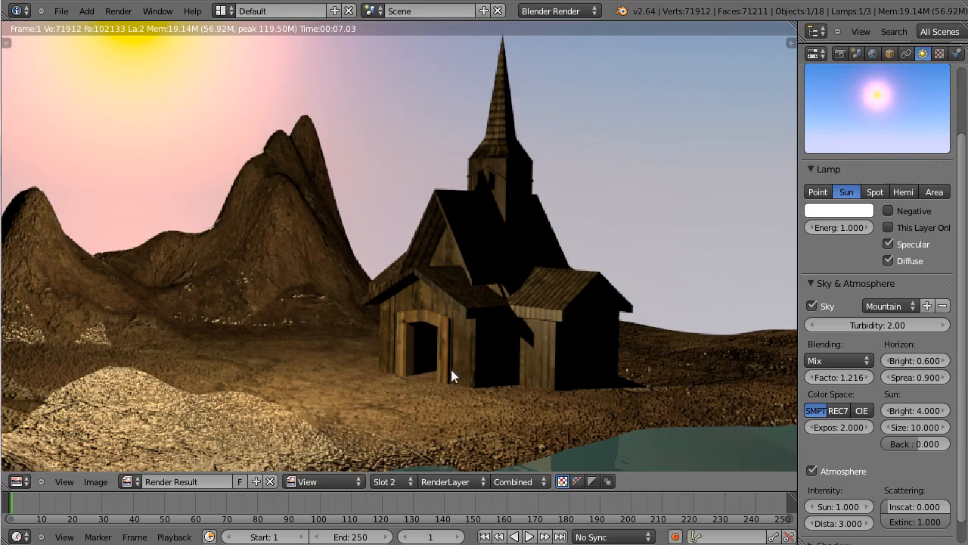
{"action": "key", "text": "j"}
{"action": "key", "text": "j"}
{"action": "left_click_drag", "start_coordinate": [894, 506], "coordinate": [952, 488]}
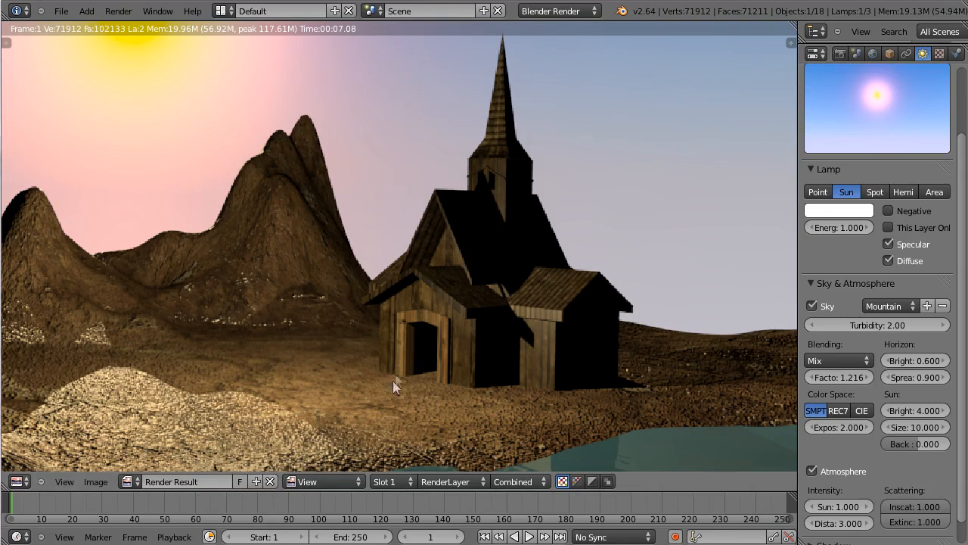
{"action": "key", "text": "Escape"}
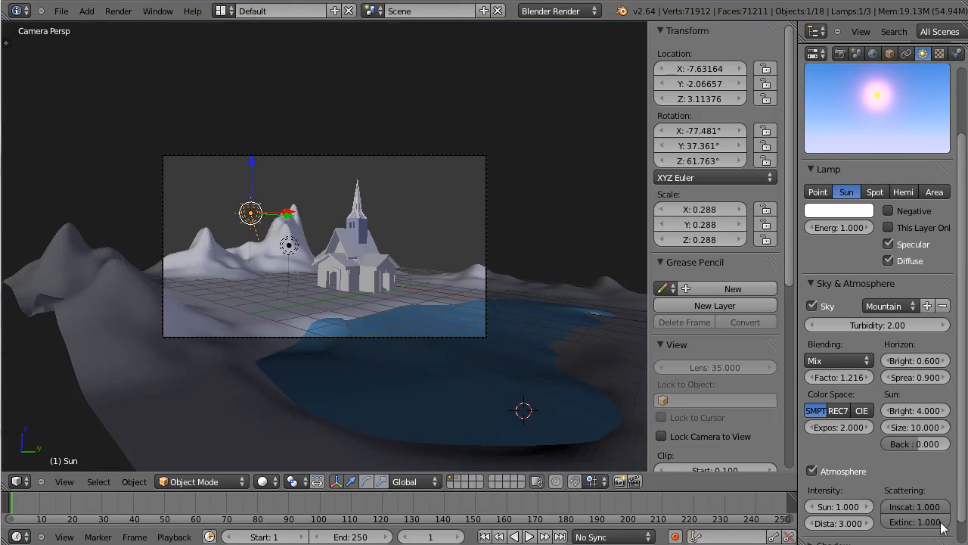
Step: Set the atmosphere's Extinction to 0.511, render the scene into Slot 1 and compare it with Slot 2
{"action": "left_click_drag", "start_coordinate": [944, 523], "coordinate": [927, 538]}
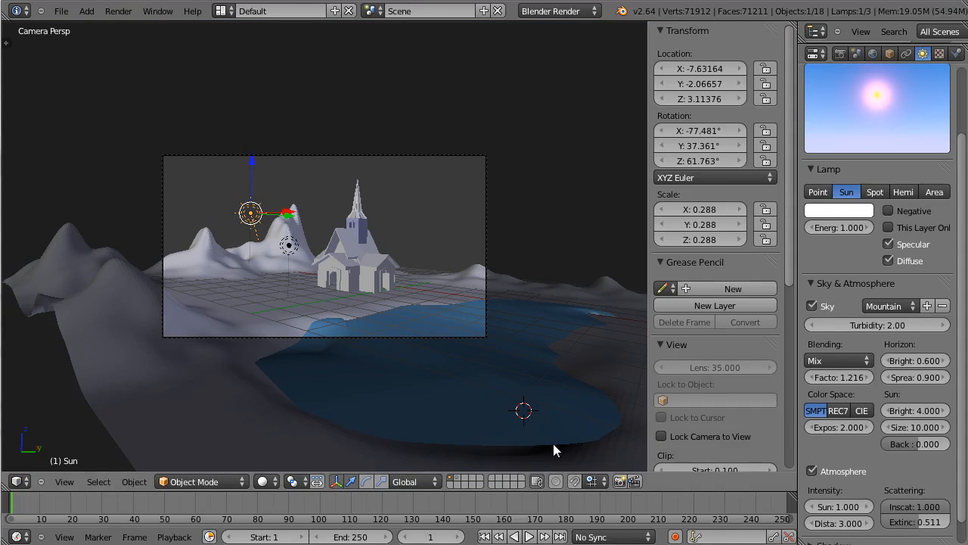
{"action": "key", "text": "F12"}
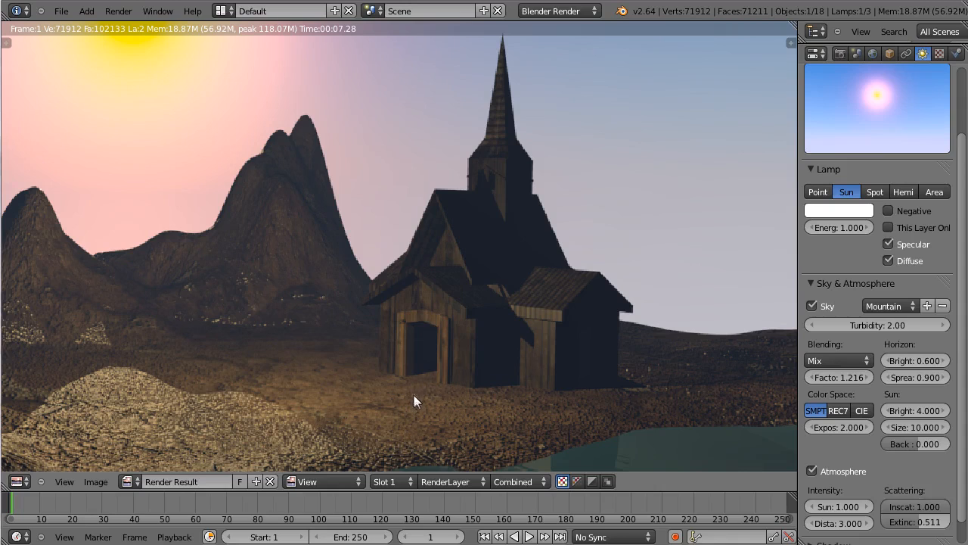
{"action": "key", "text": "j"}
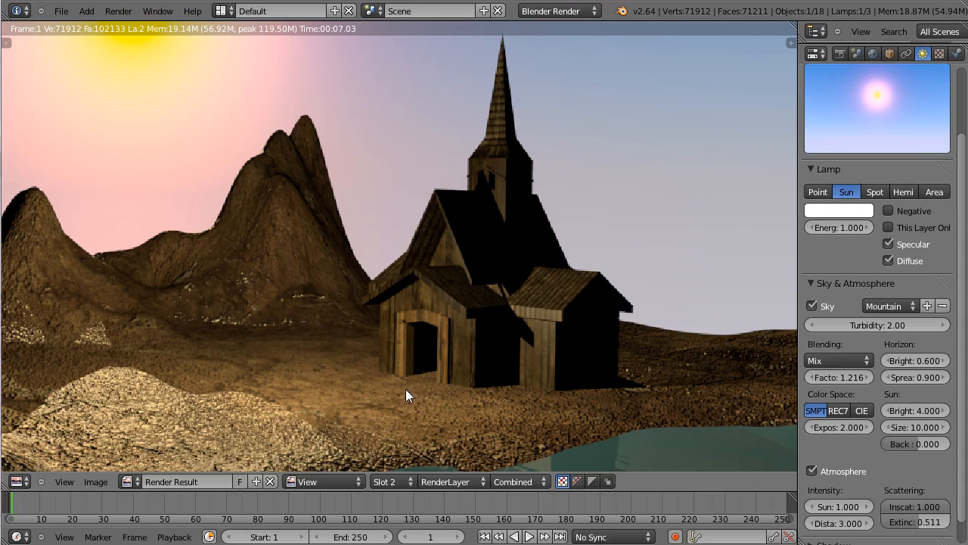
{"action": "key", "text": "j"}
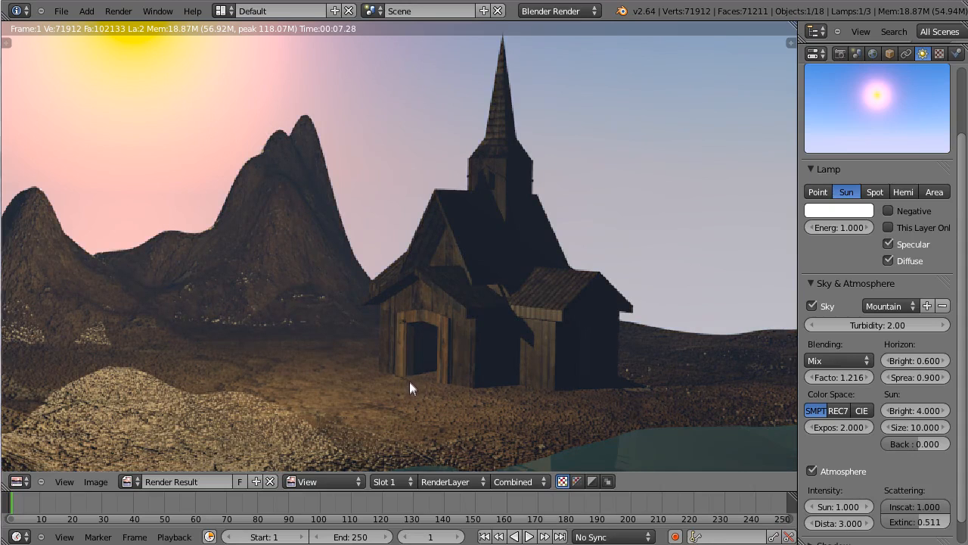
{"action": "key", "text": "j"}
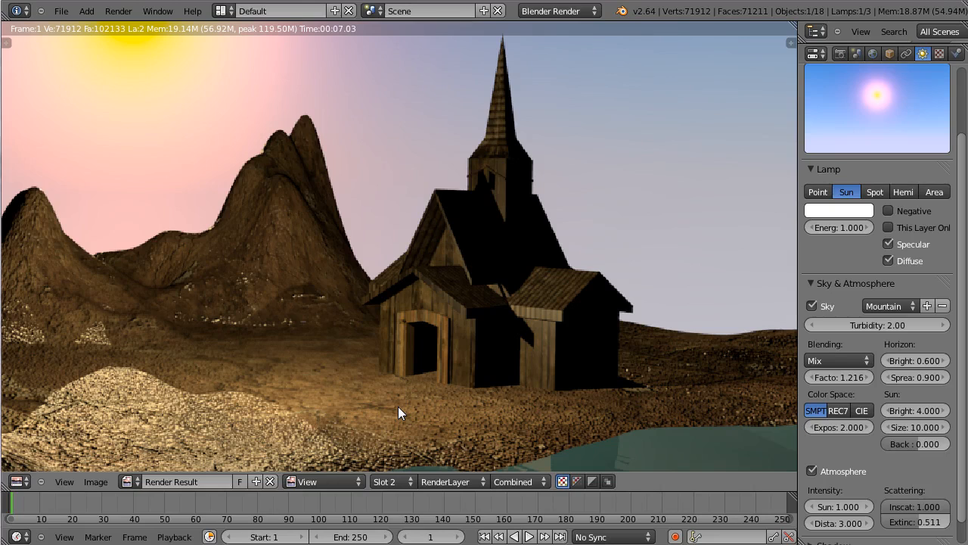
{"action": "key", "text": "Escape"}
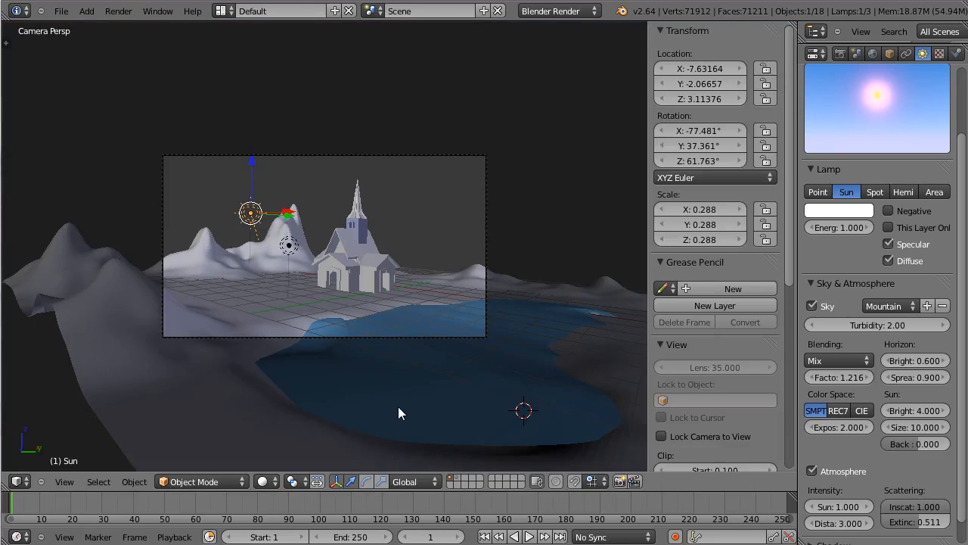
Step: Rotate the Sun lamp in front view so it points slightly upward, to about X -96.6°, Y 26.6°, Z 51.5°
{"action": "key", "text": "KP_1"}
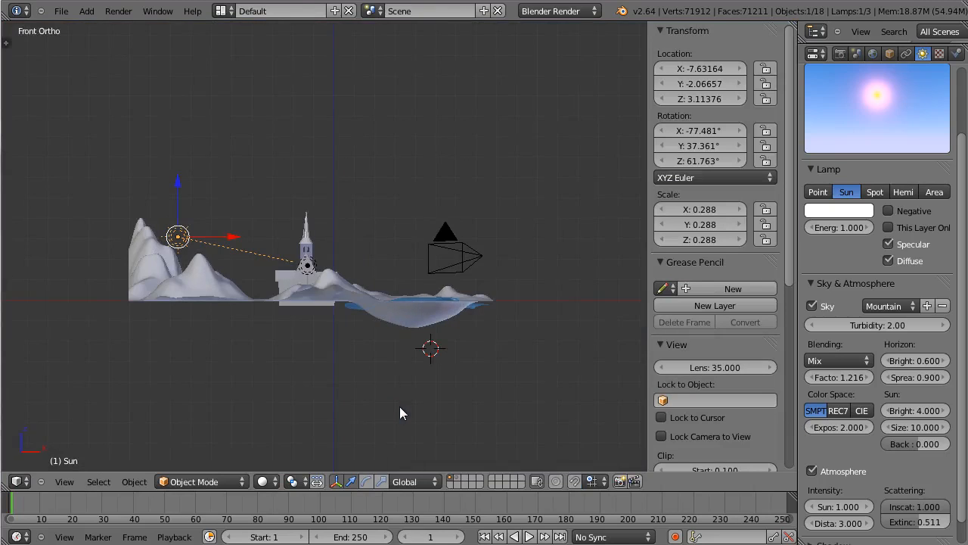
{"action": "key", "text": "r"}
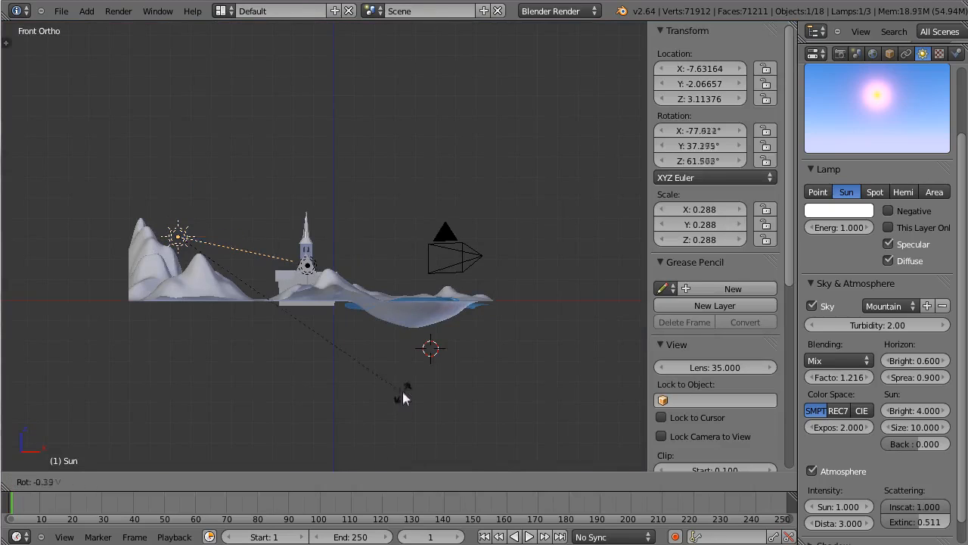
{"action": "left_click", "coordinate": [416, 303]}
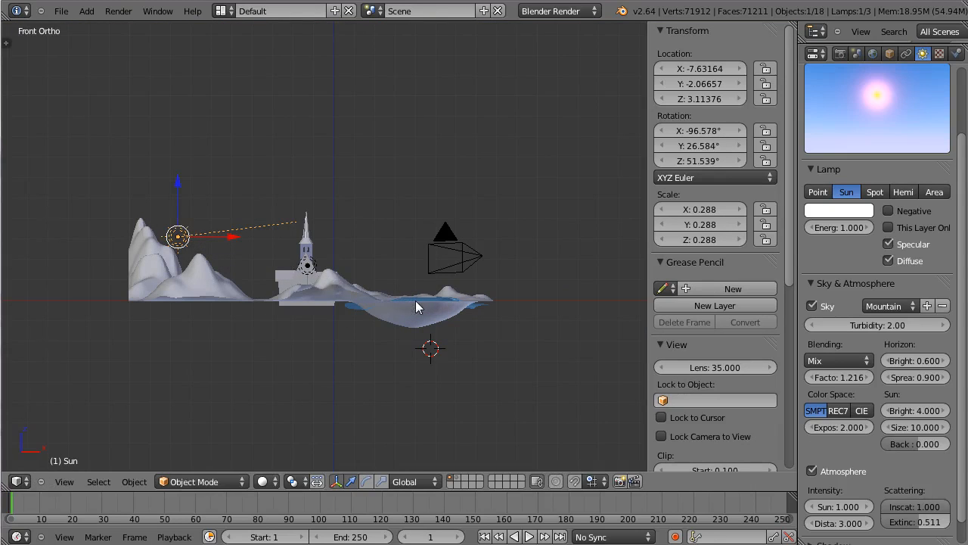
Step: Render the scene with the rotated Sun lamp into Slot 2 and compare it with Slot 1
{"action": "key", "text": "F12"}
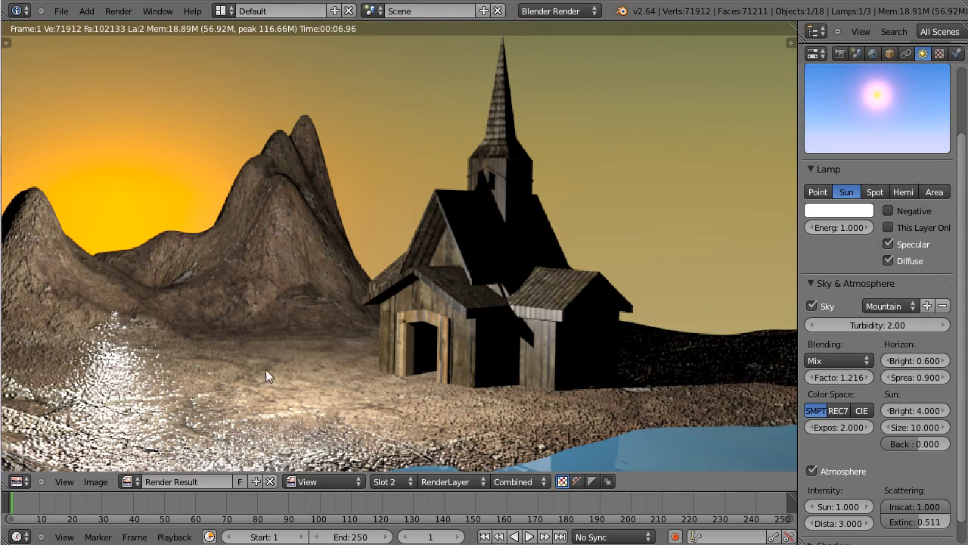
{"action": "key", "text": "j"}
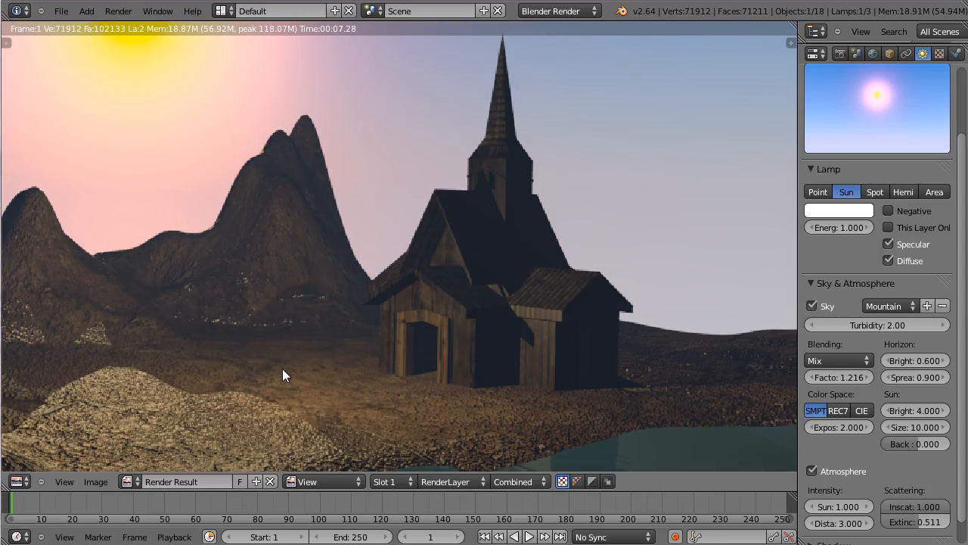
{"action": "key", "text": "j"}
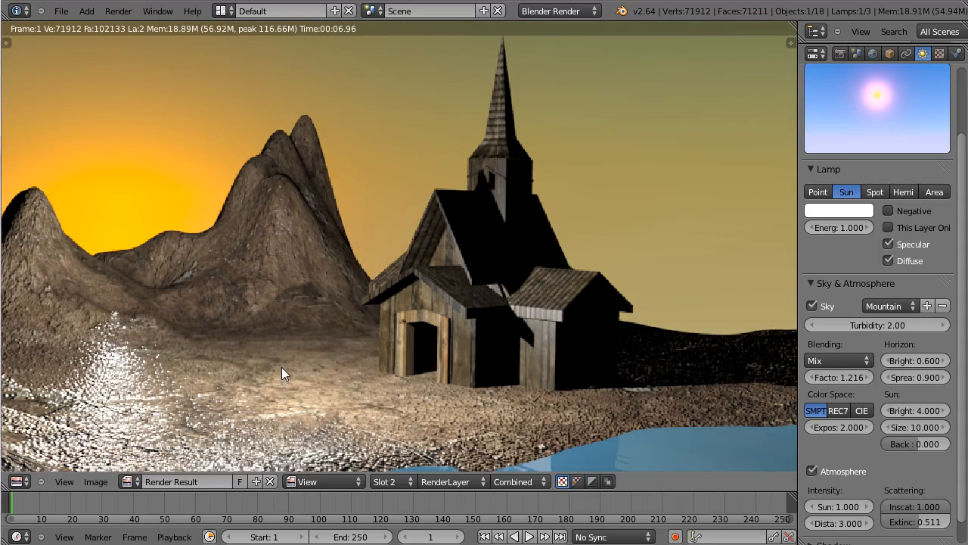